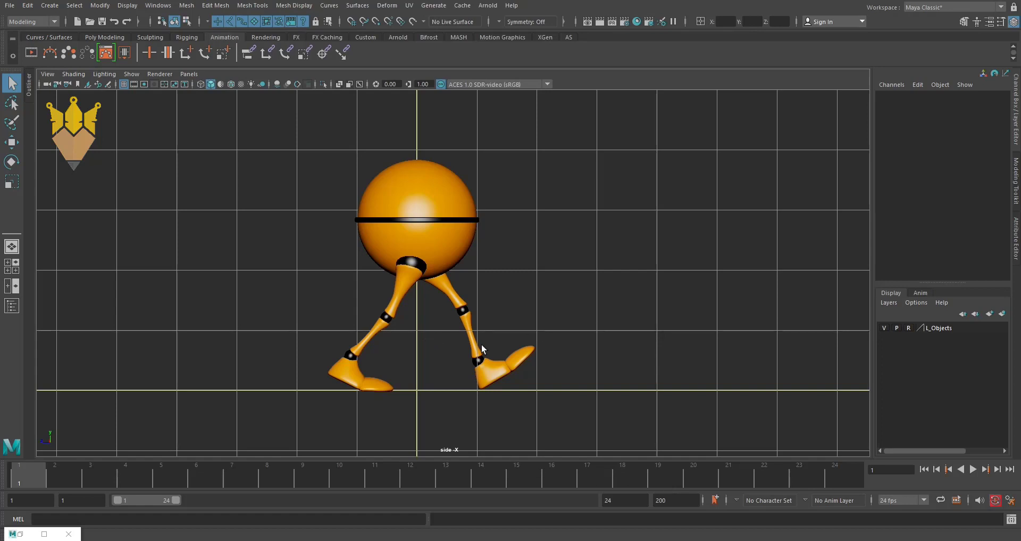
Play the walk cycle, select the leg and body controls, and replay it to frame 1
left_click(974, 469)
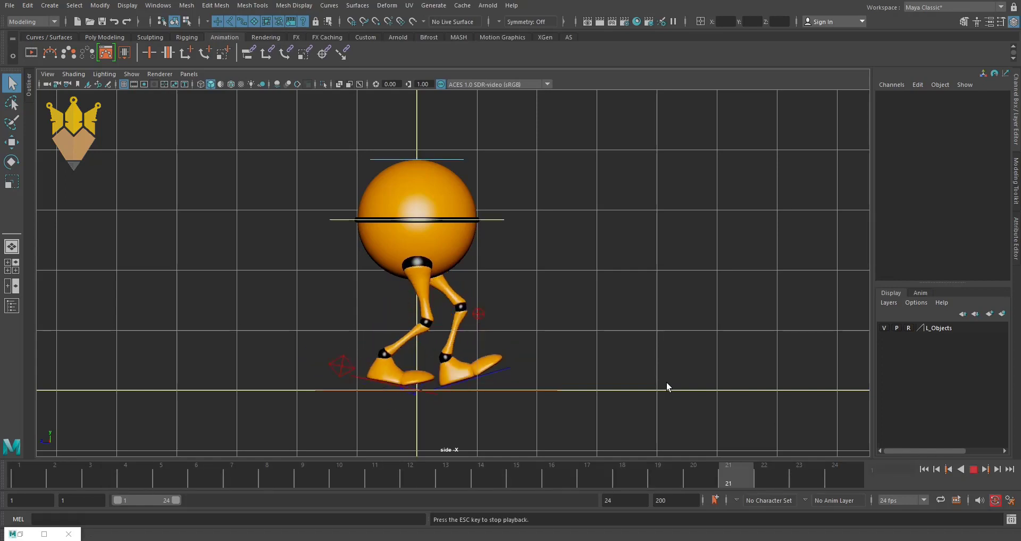
left_click(974, 469)
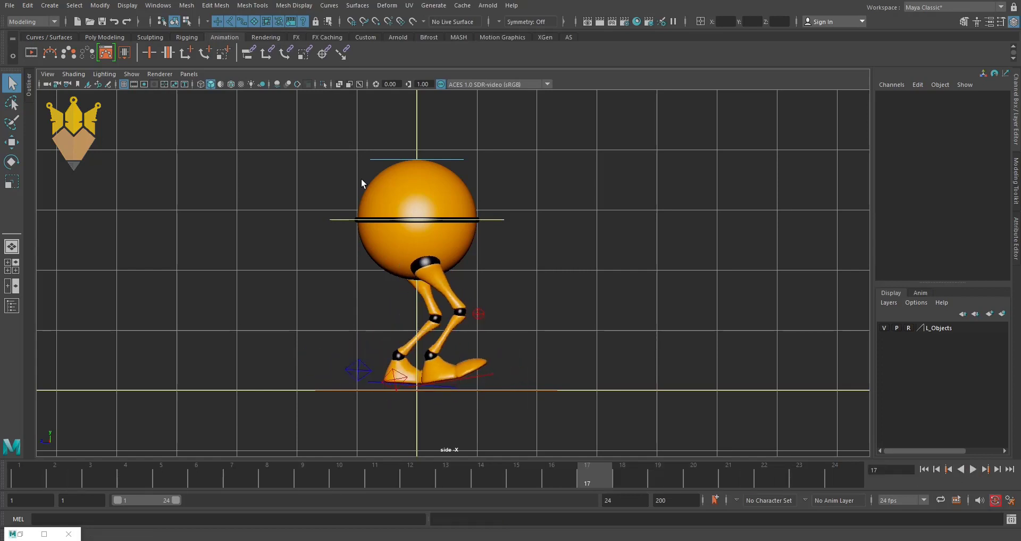
left_click_drag(311, 134, 585, 375)
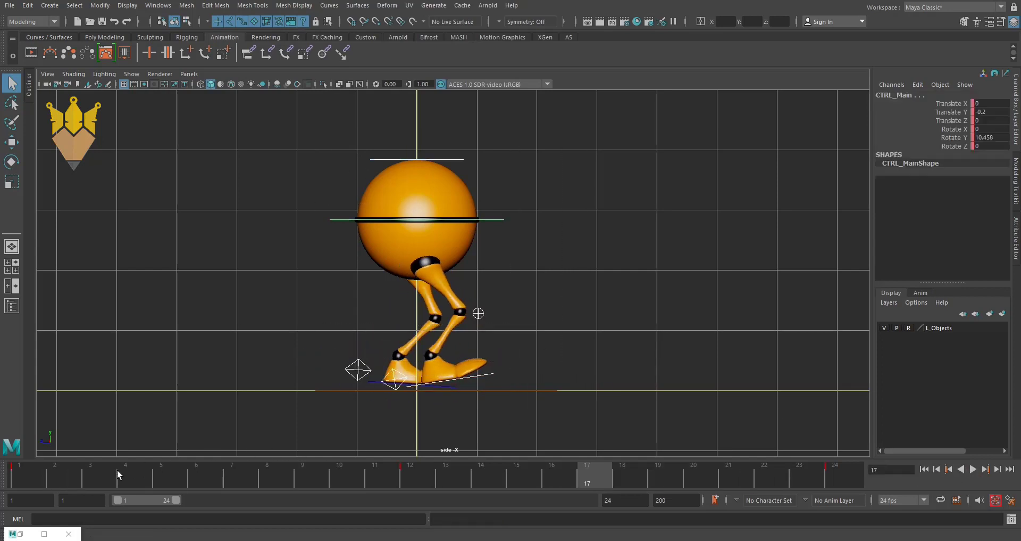
key("alt+v")
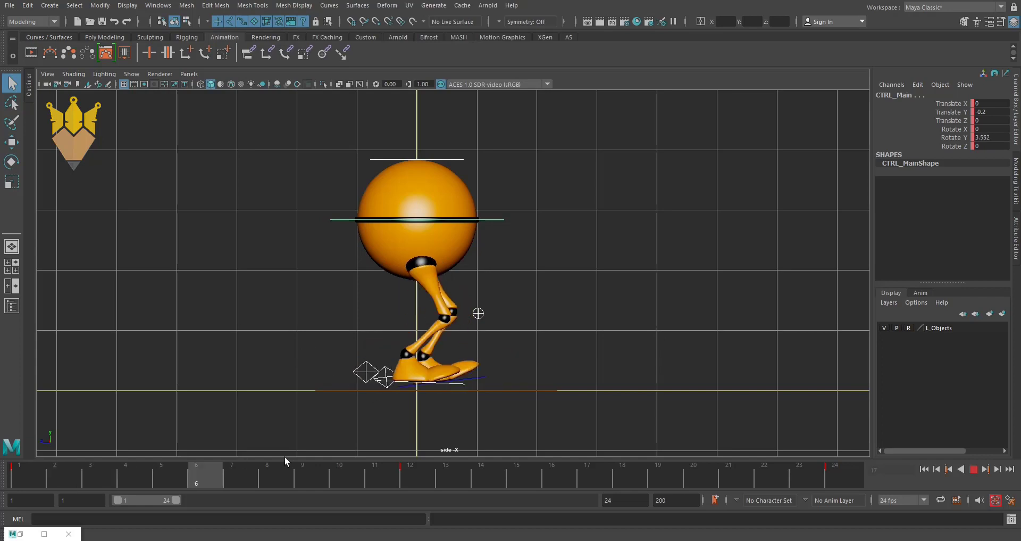
key("Escape")
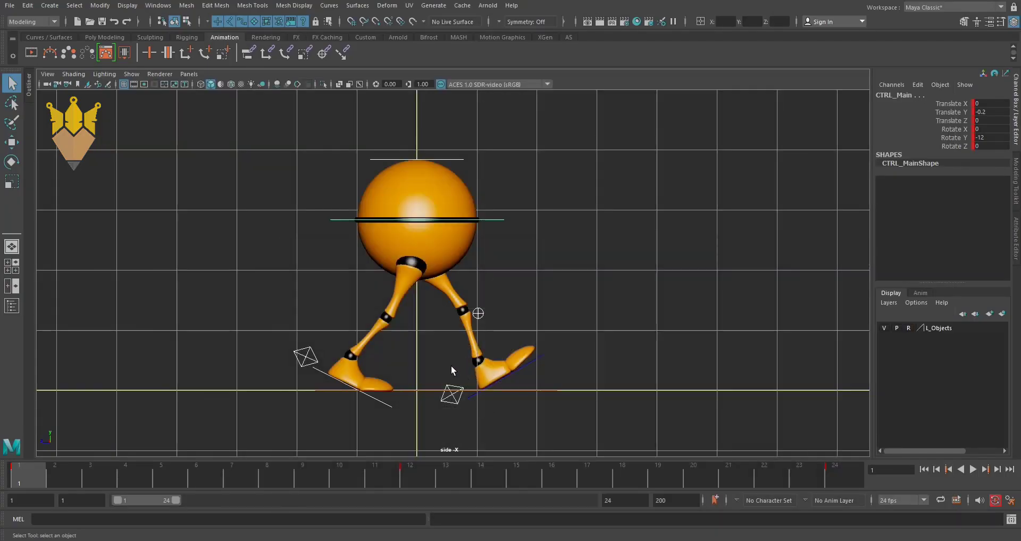
Zoom out the side view and scrub frames 3 to 10, stepping back to frame 7
scroll(451, 365, "down", 2)
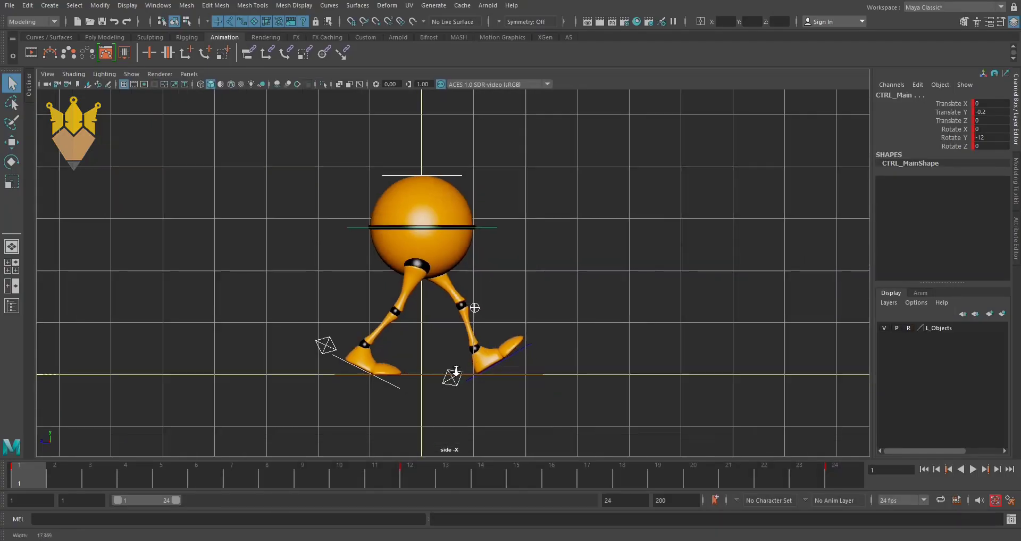
scroll(451, 365, "down", 2)
scroll(451, 365, "down", 1)
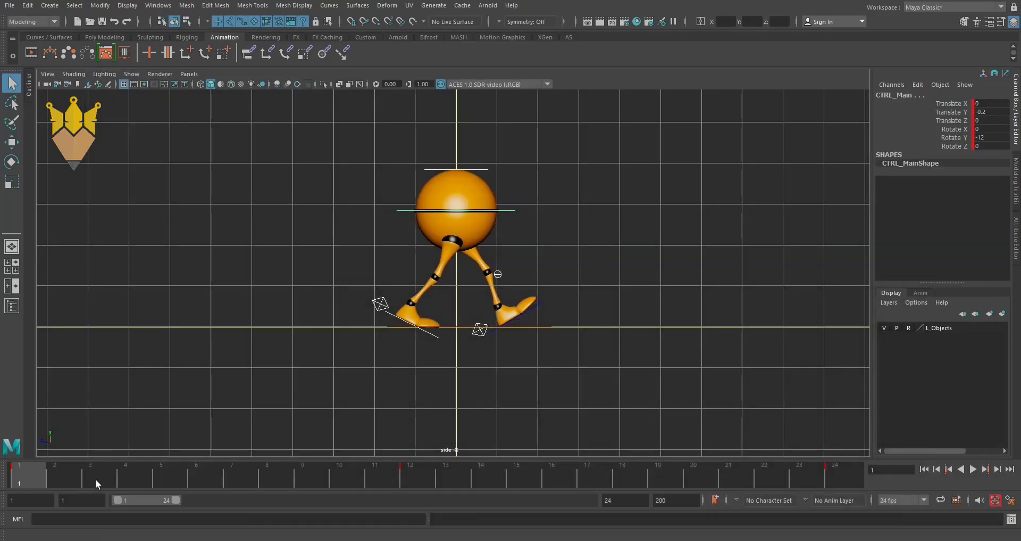
left_click(109, 471)
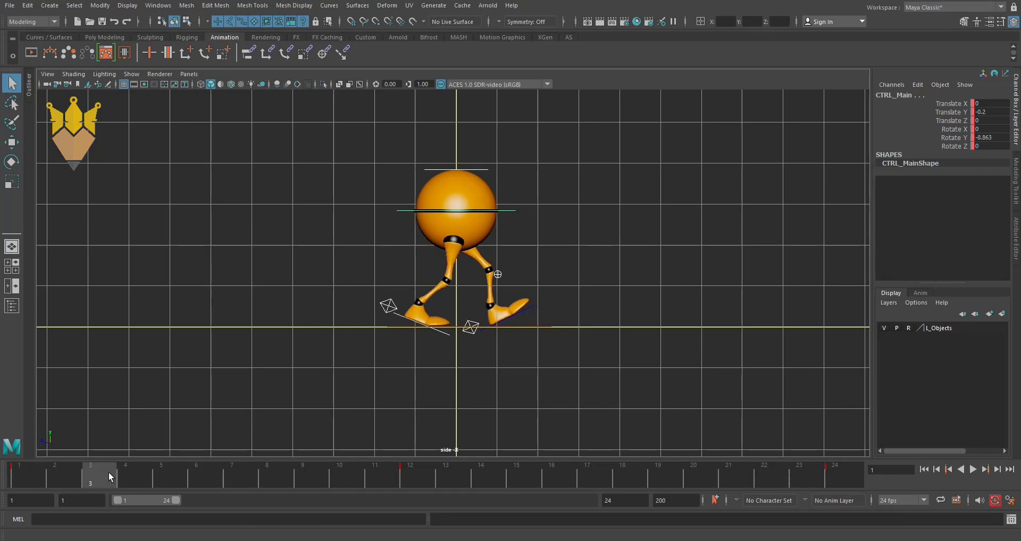
mouse_move(111, 472)
left_mouse_down()
mouse_move(458, 482)
mouse_move(89, 465)
mouse_move(353, 466)
left_mouse_up()
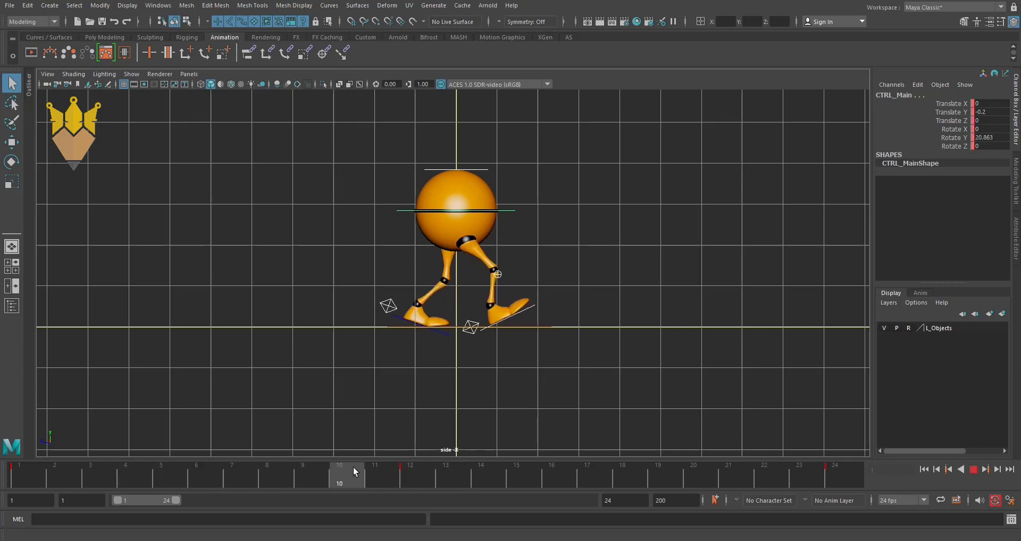
left_click_drag(265, 467, 232, 468)
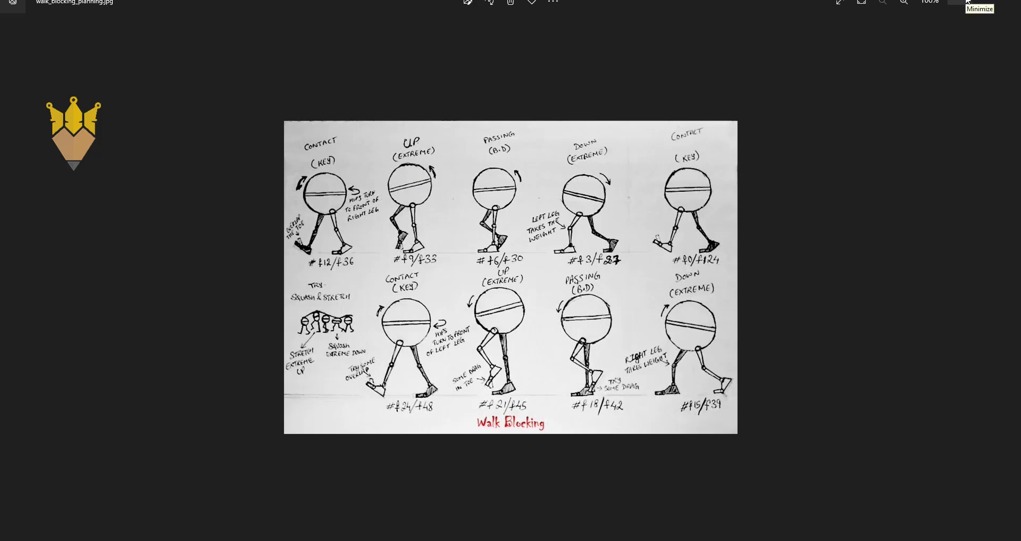
Minimize the reference sheet, inspect frame 8 up close, then return to frame 1
left_click(966, 2)
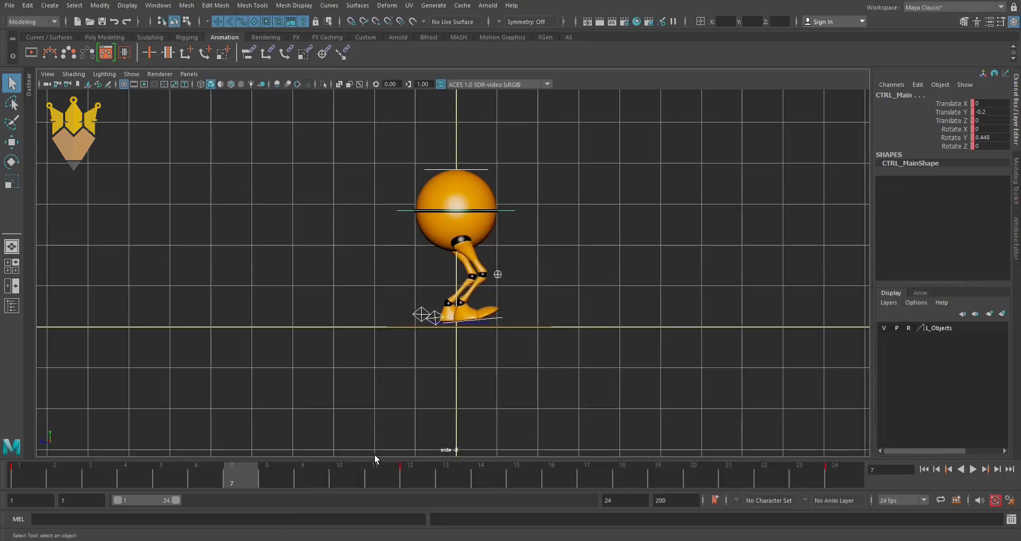
mouse_move(231, 478)
left_mouse_down()
mouse_move(122, 477)
mouse_move(301, 477)
mouse_move(279, 477)
left_mouse_up()
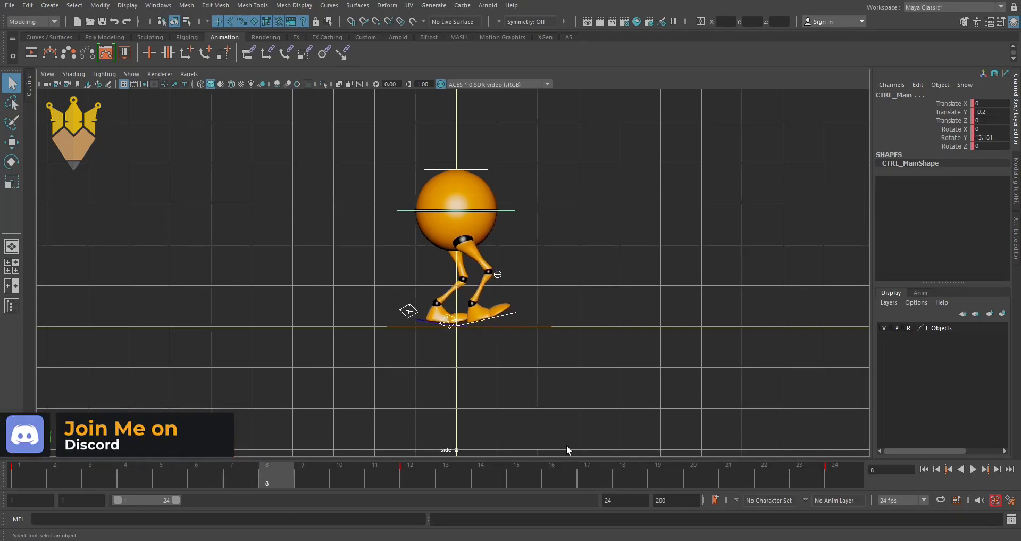
right_click_drag(361, 345, 570, 337, "alt")
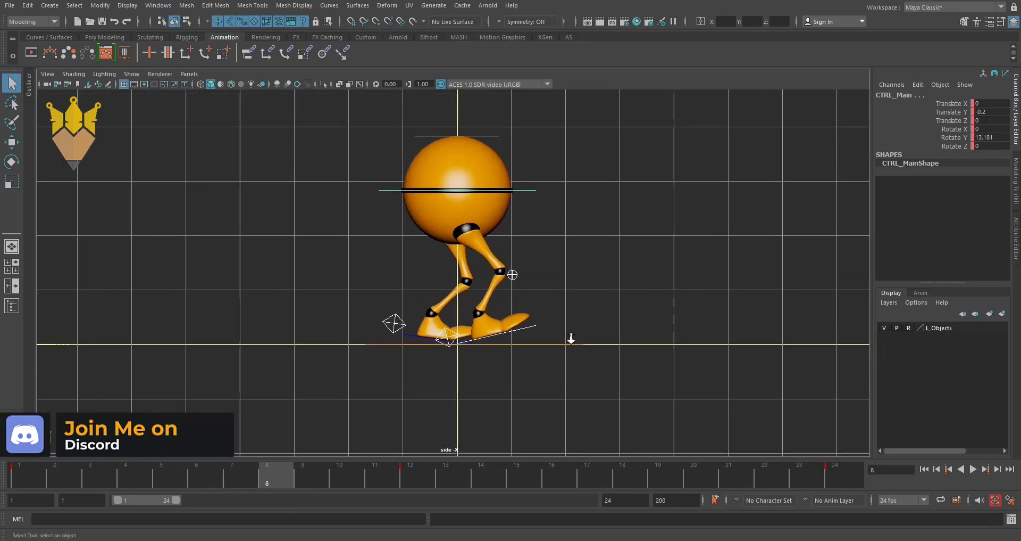
mouse_move(281, 473)
left_mouse_down()
mouse_move(2, 481)
mouse_move(176, 477)
mouse_move(27, 477)
left_mouse_up()
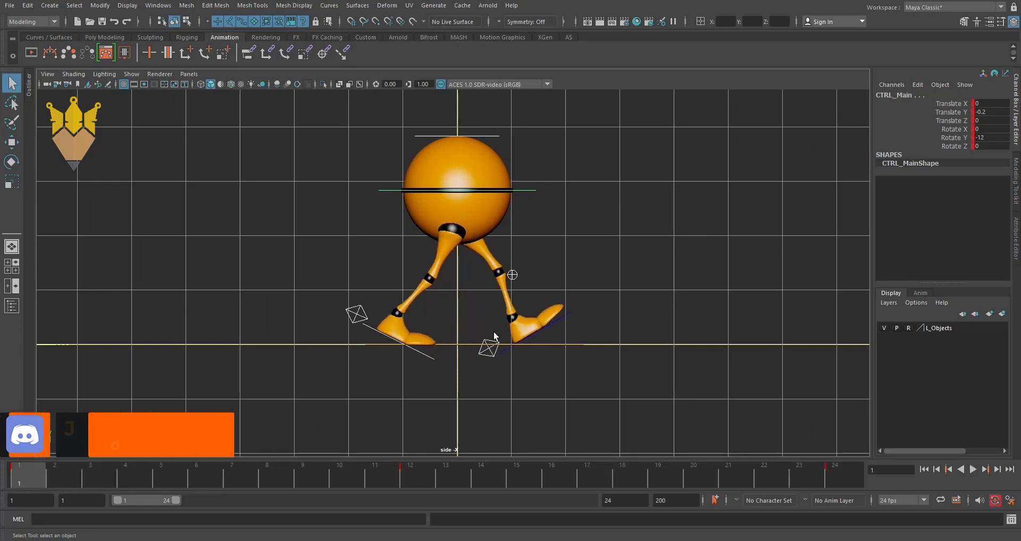
Select the left heel IK control at frame 7 and undo a mistaken 7.772 three-channel edit
left_click_drag(338, 300, 427, 372)
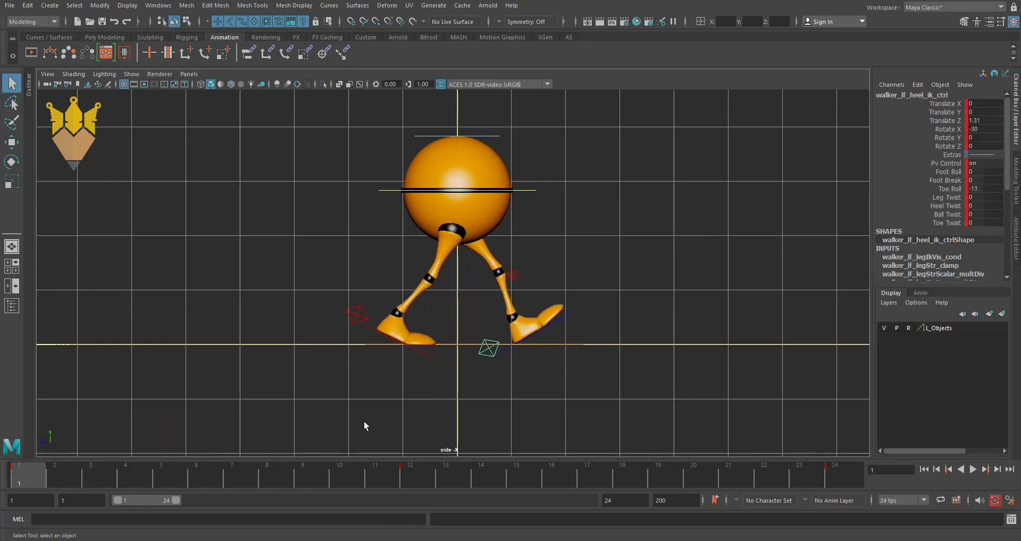
mouse_move(46, 478)
left_mouse_down()
mouse_move(288, 487)
mouse_move(262, 489)
left_mouse_up()
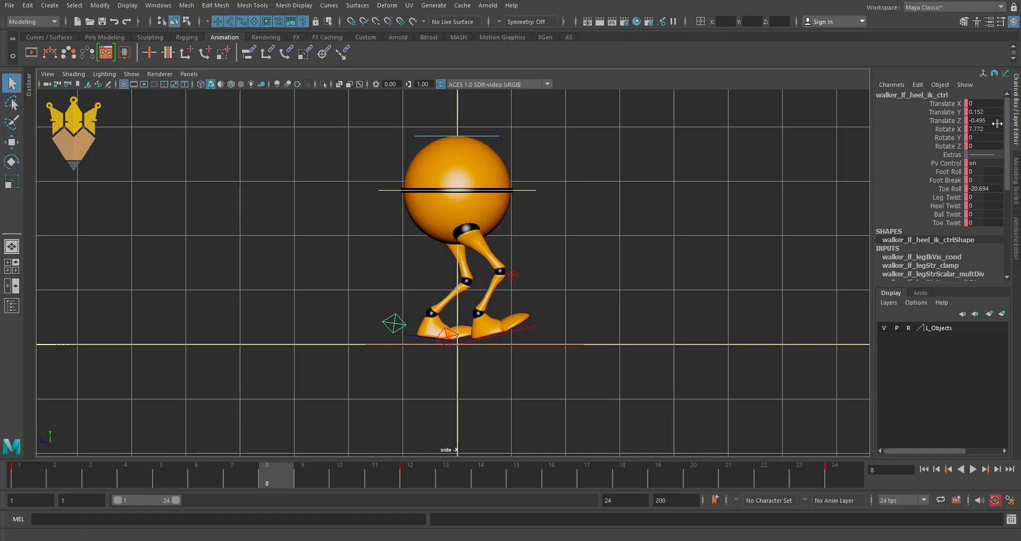
left_click(984, 111)
left_click_drag(987, 120, 988, 124)
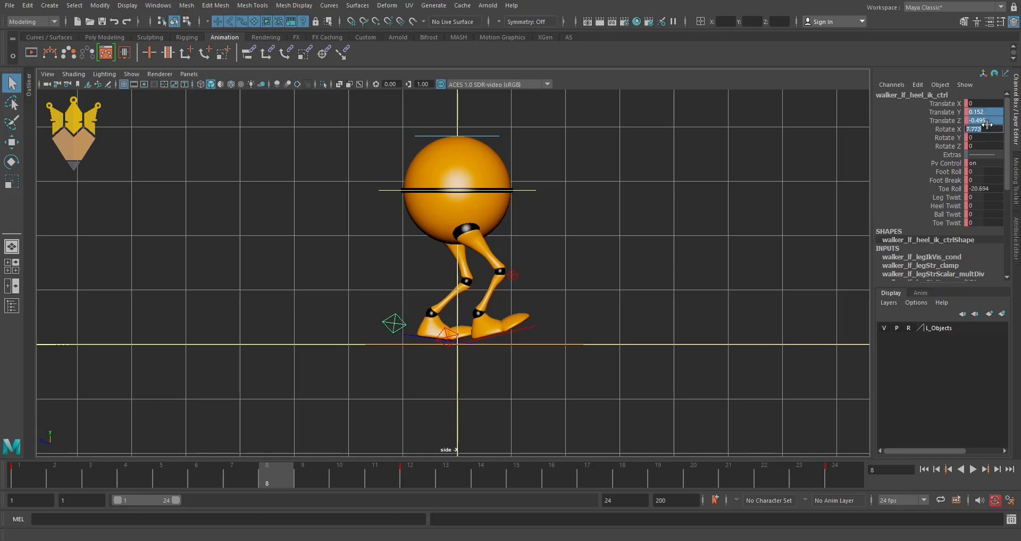
key("Return")
key("ctrl+z")
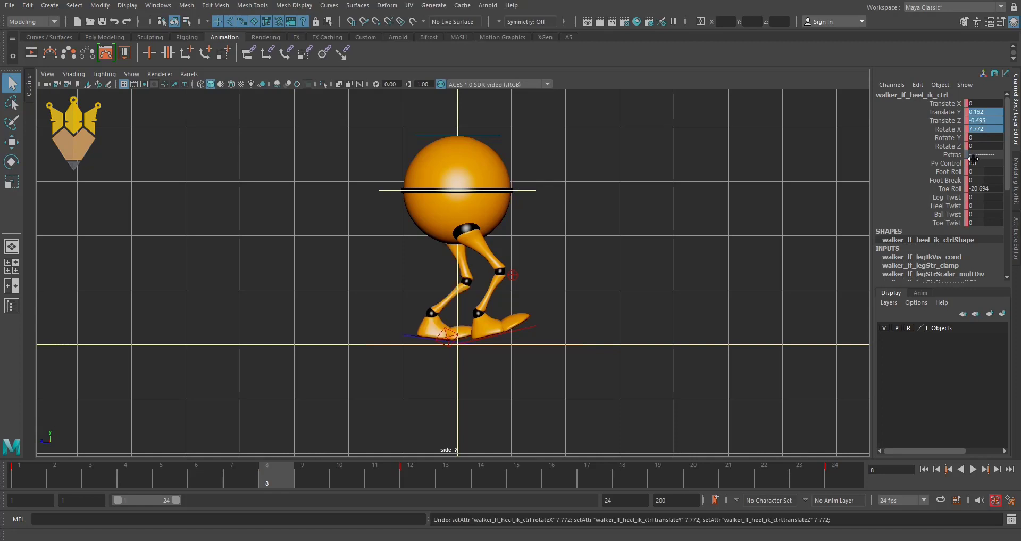
Set the left heel control's Rotate X to 0
double_click(982, 126)
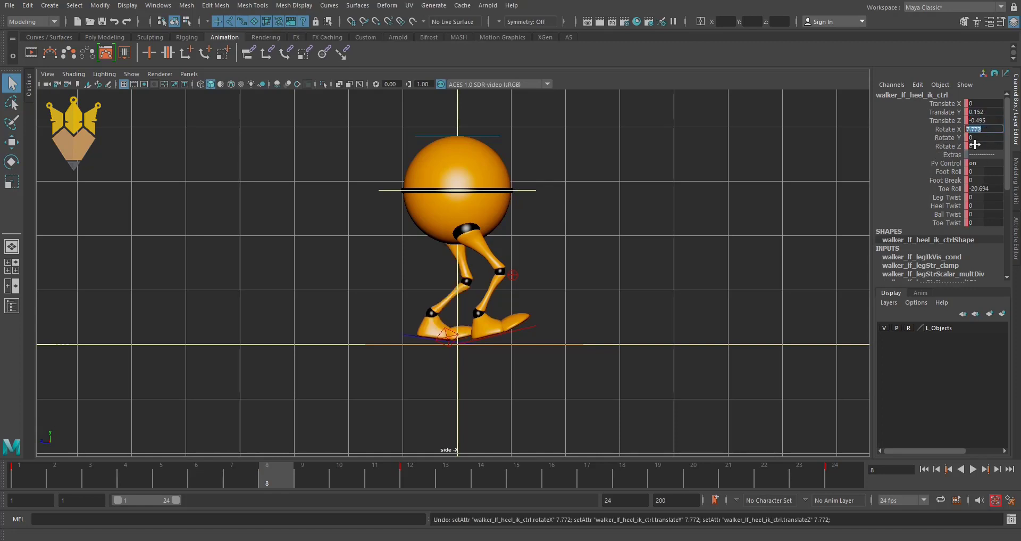
key("Return")
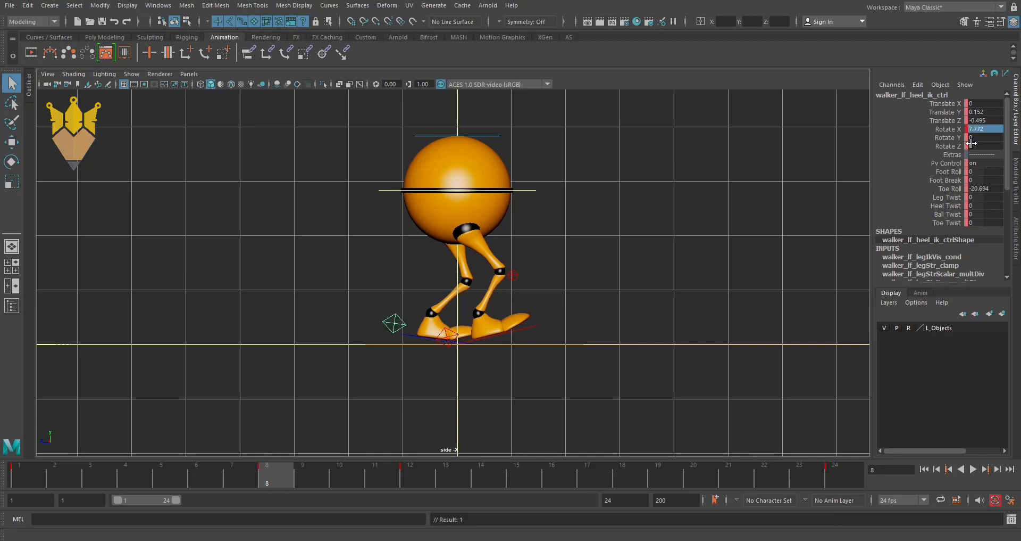
double_click(982, 129)
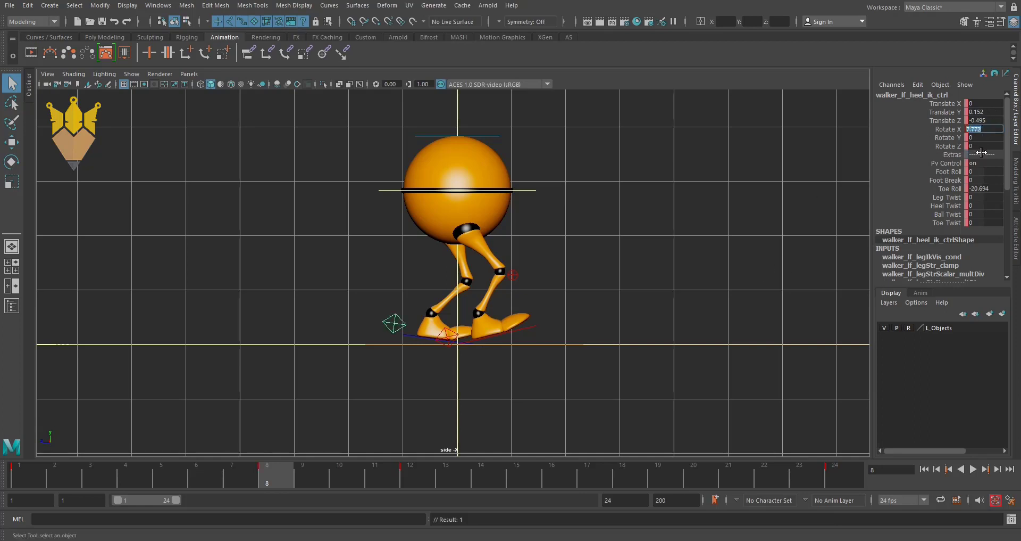
key("Return")
double_click(988, 128)
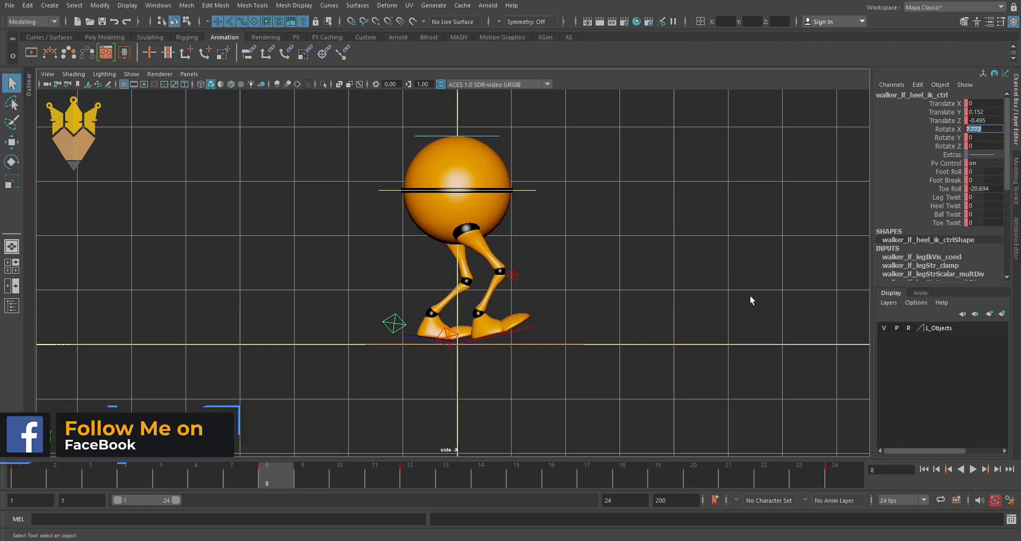
type("0")
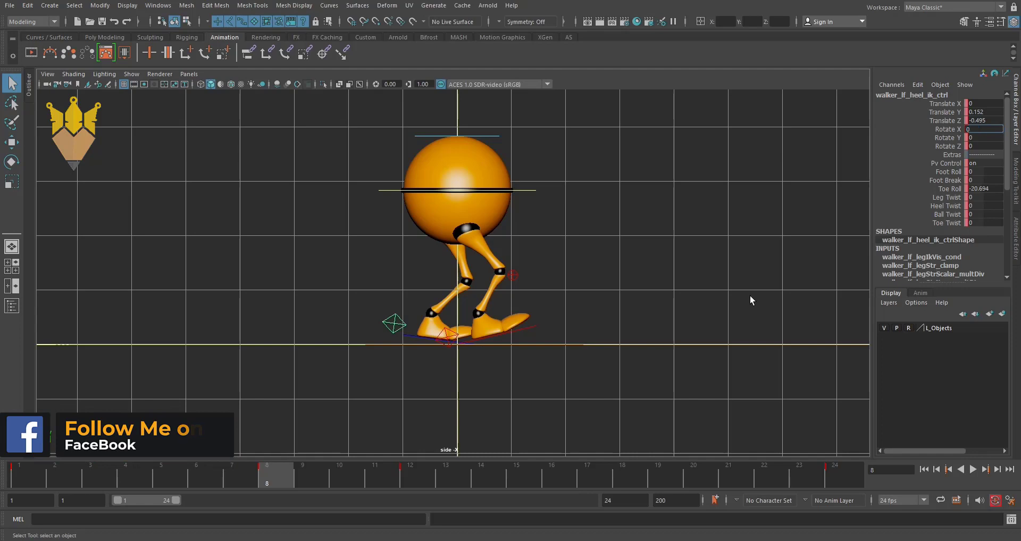
key("Return")
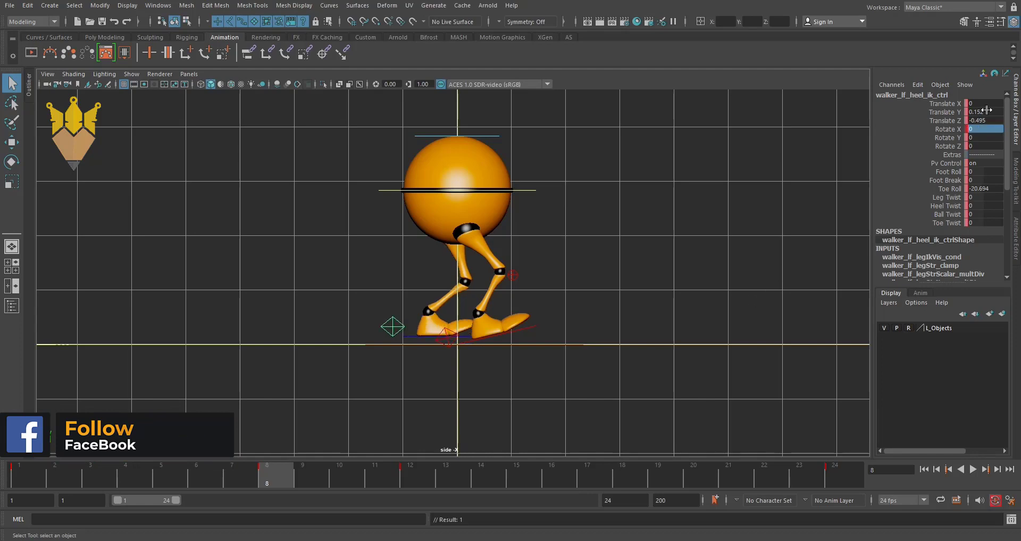
Zero the left foot's Translate Z, Translate Y and Toe Roll so it sits flat
double_click(981, 120)
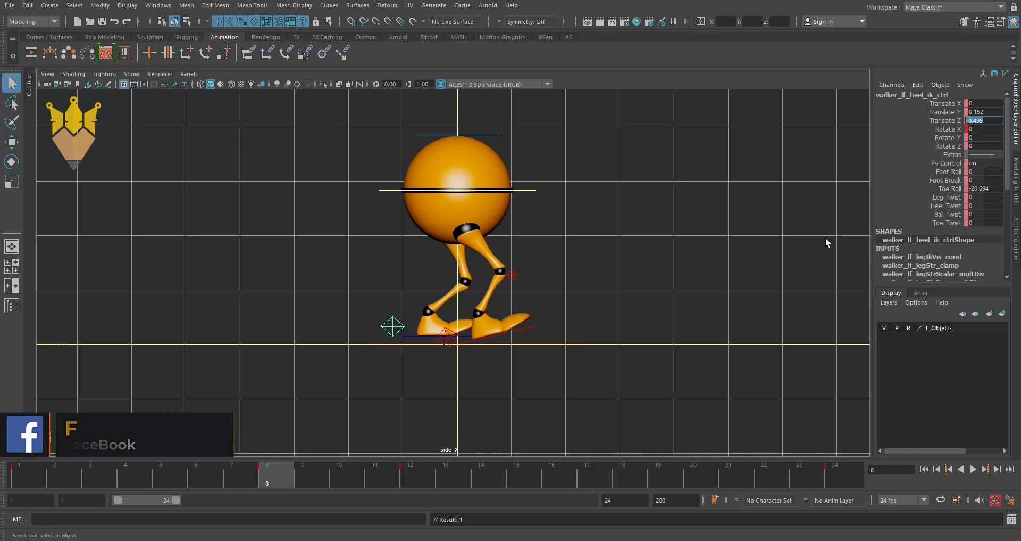
type("0")
key("Return")
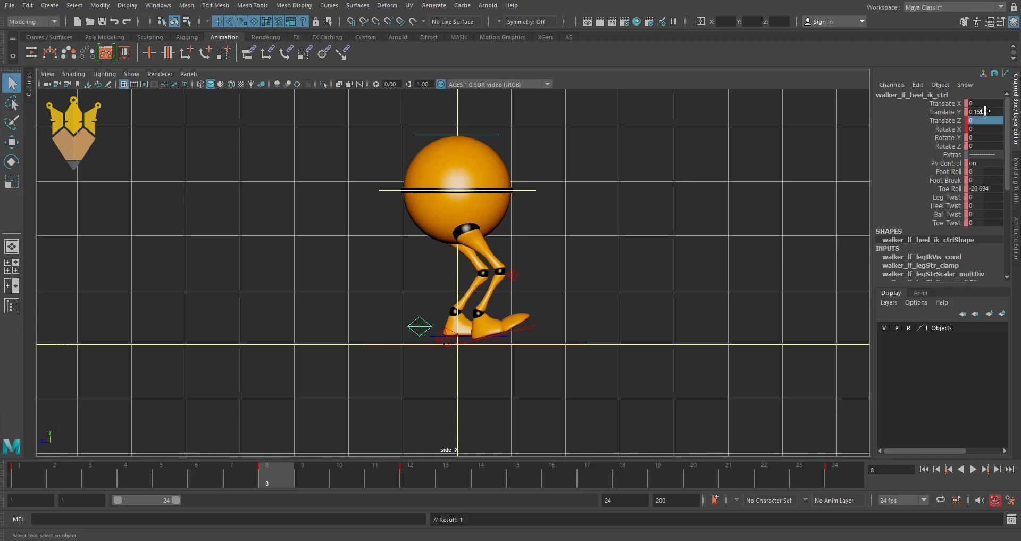
double_click(981, 111)
type("0")
key("Return")
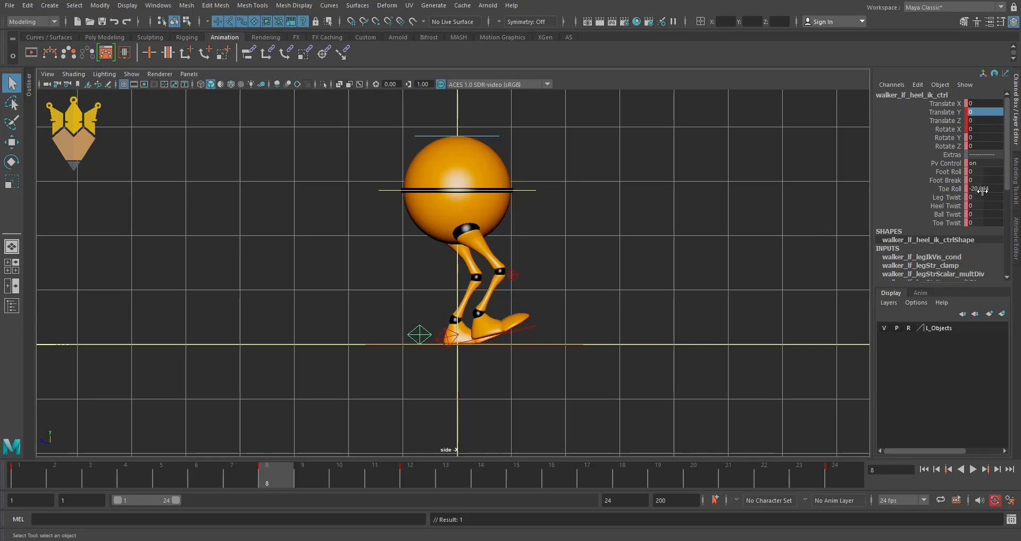
double_click(981, 188)
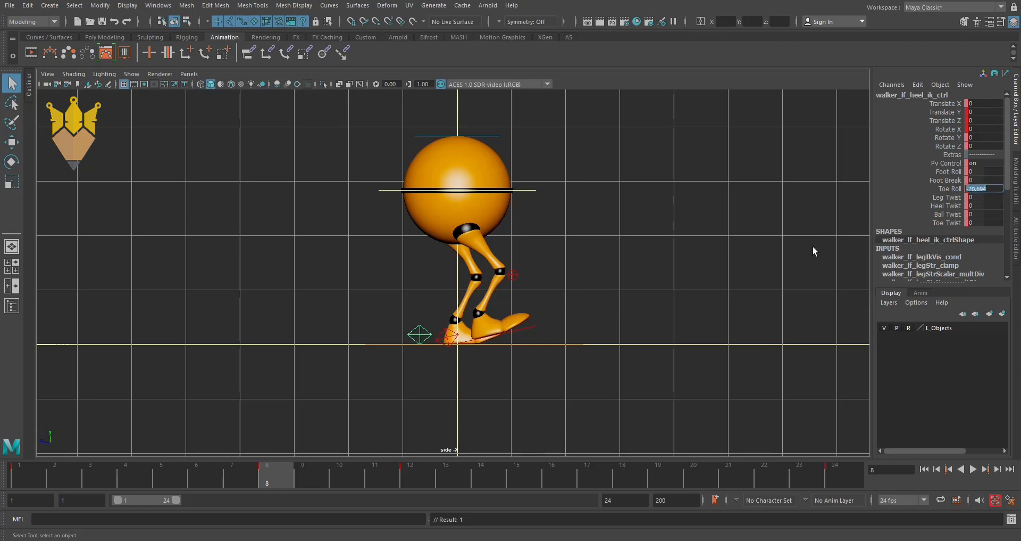
type("0")
key("Return")
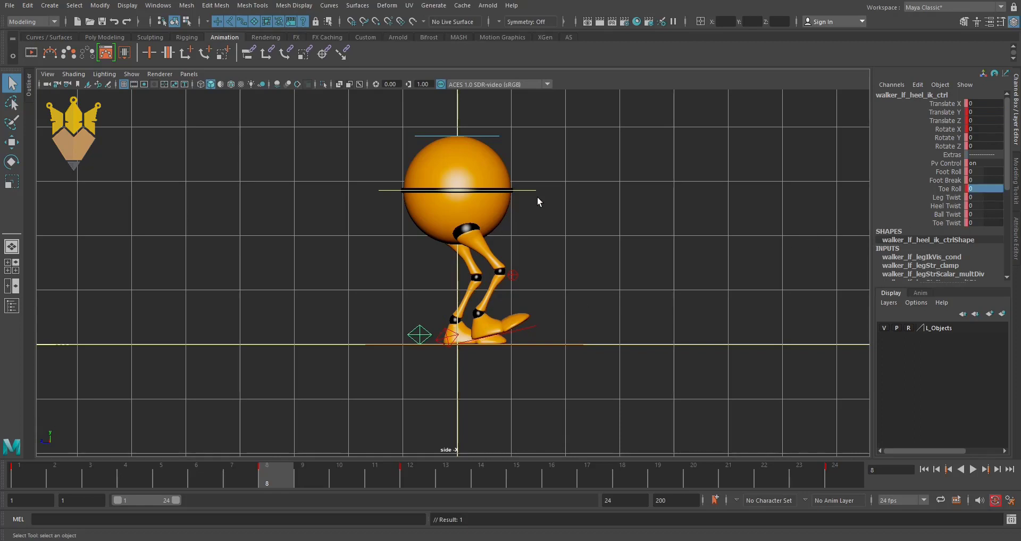
left_click(531, 201)
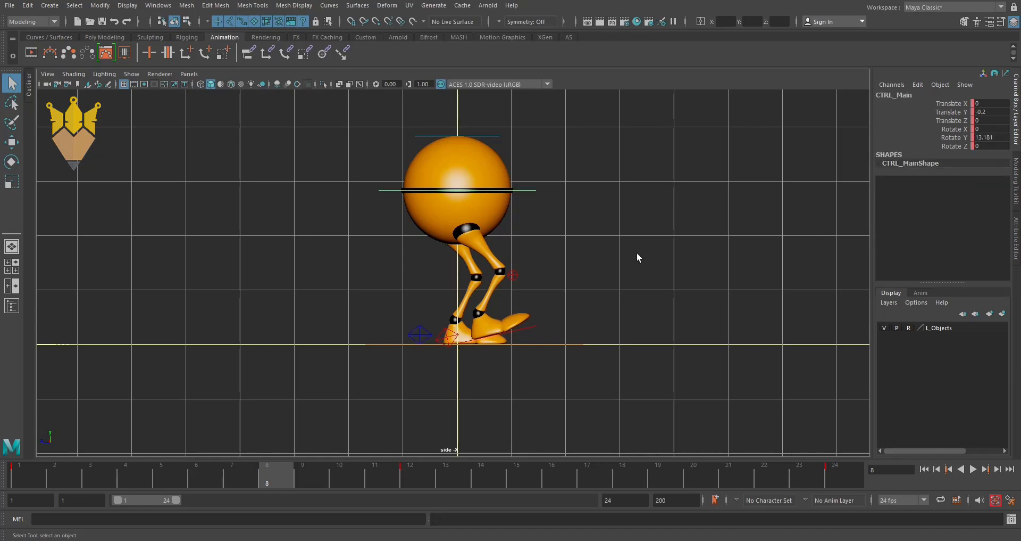
Raise CTRL_Main slightly and move the right heel control back and slightly up
key("w")
left_click_drag(456, 144, 458, 136)
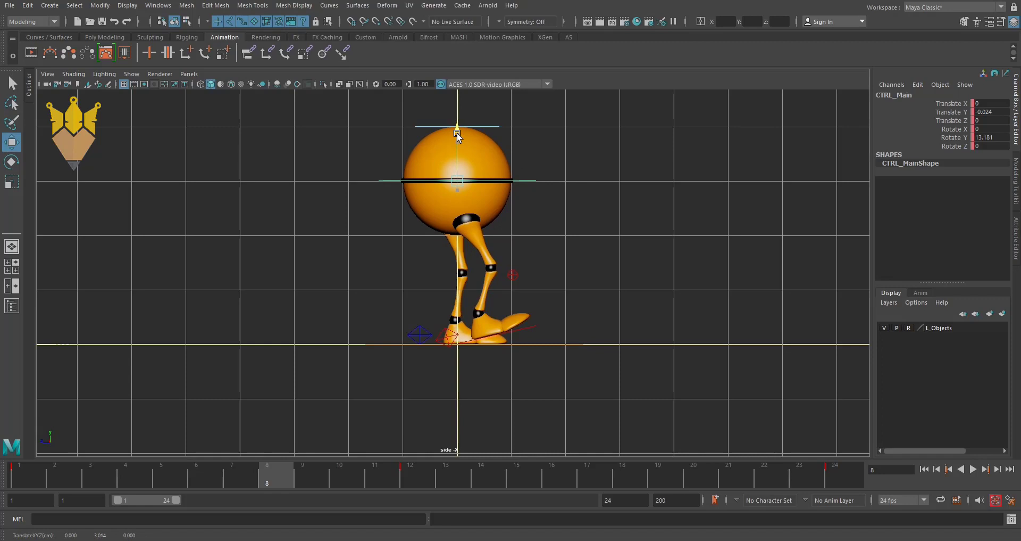
left_click_drag(458, 134, 459, 134)
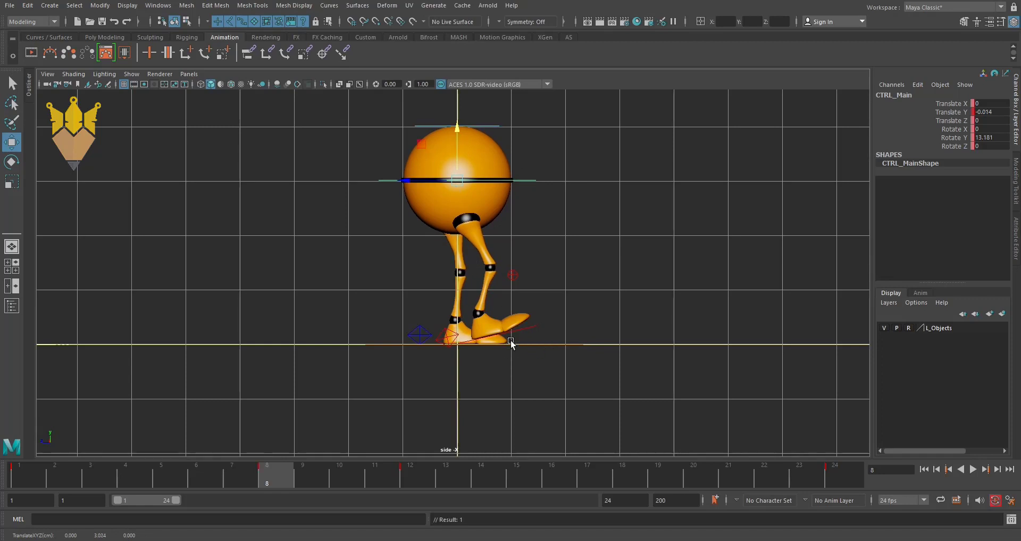
left_click(449, 336)
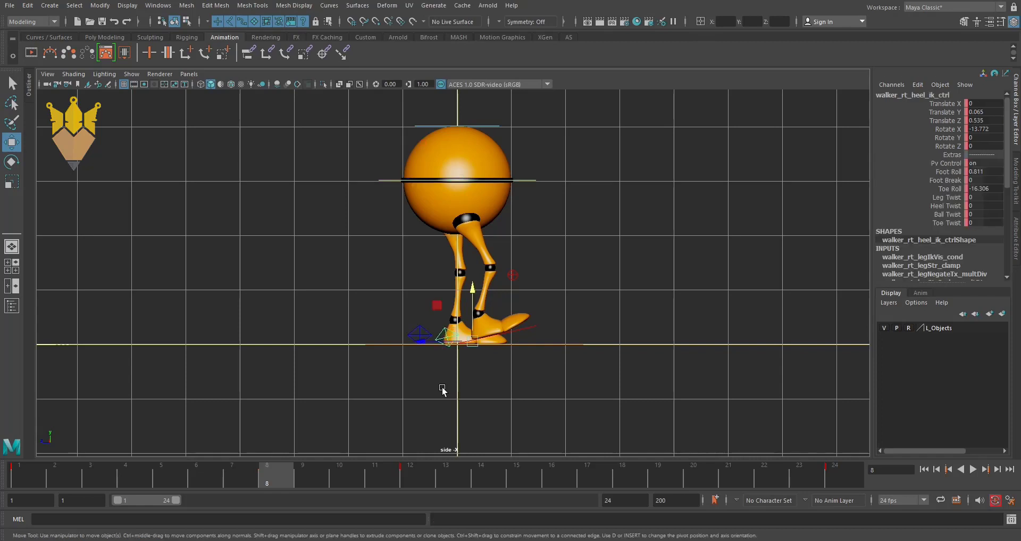
left_click_drag(475, 355, 423, 341)
Play the walk from the start and scrub around frame 8 to compare poses
left_click_drag(286, 478, 31, 482)
key("alt+v")
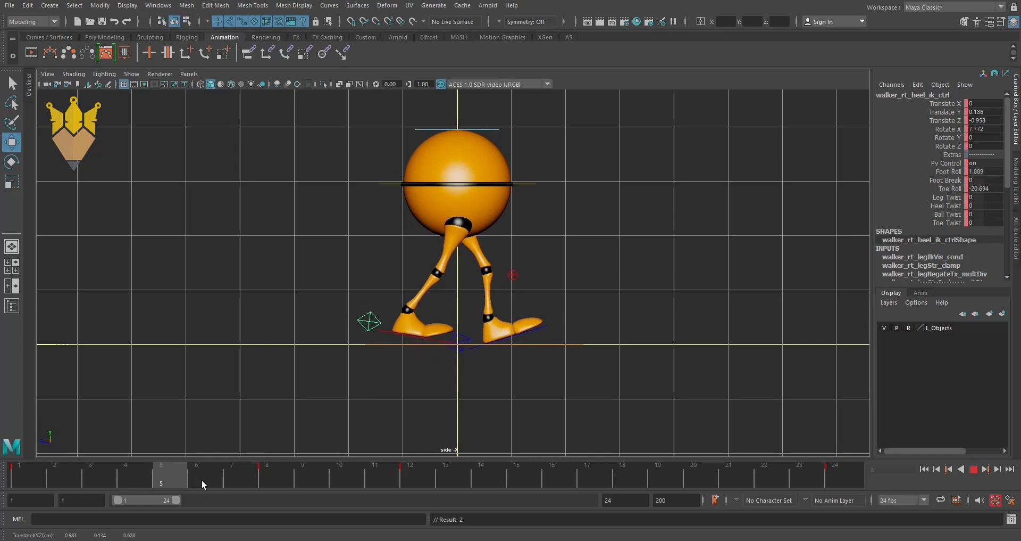
mouse_move(292, 483)
left_mouse_down()
mouse_move(219, 491)
mouse_move(270, 493)
mouse_move(125, 487)
left_mouse_up()
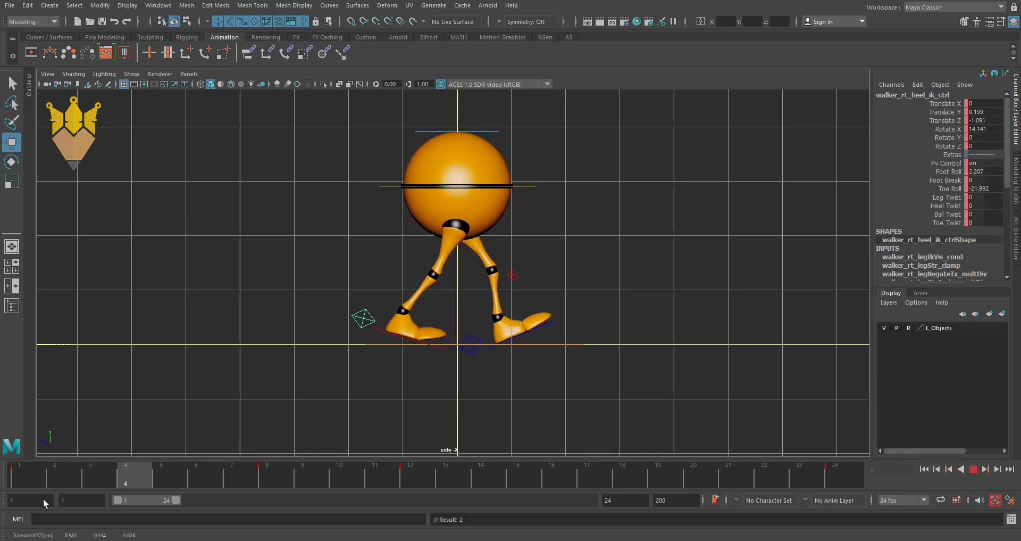
left_click_drag(187, 501, 267, 505)
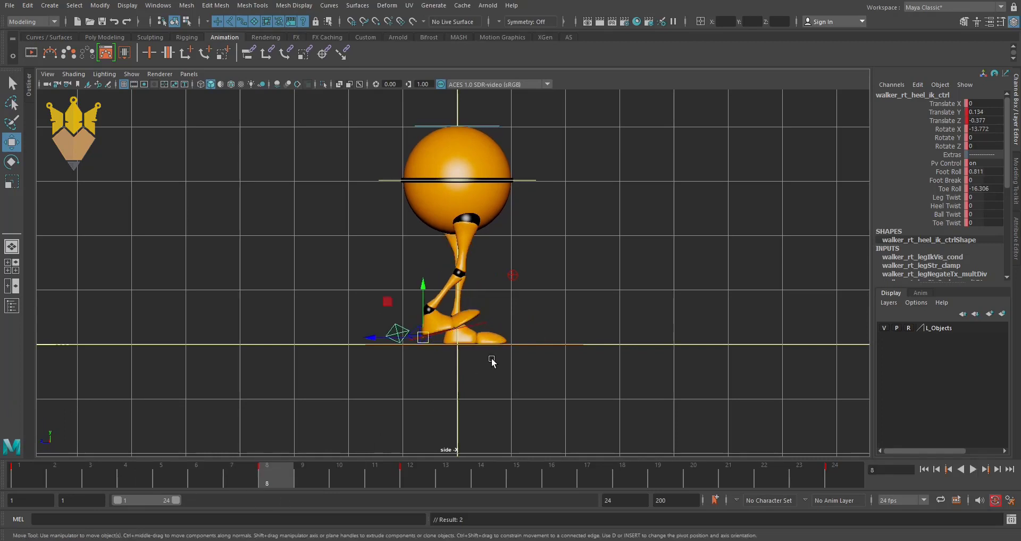
Tilt the right foot toe-down and lift it up and back
key("e")
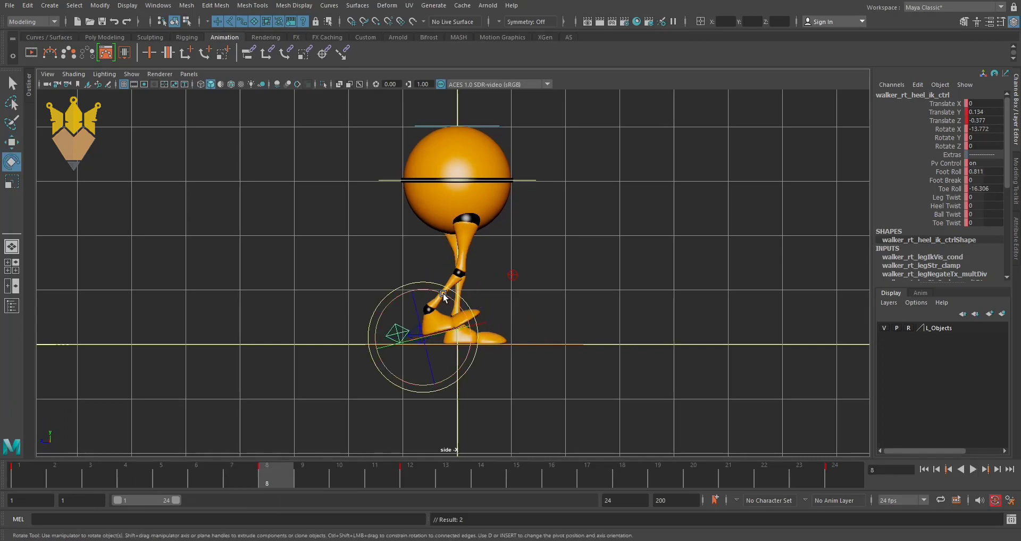
mouse_move(444, 296)
left_mouse_down()
mouse_move(462, 316)
mouse_move(447, 333)
left_mouse_up()
scroll(439, 336, "up", 1)
scroll(437, 336, "up", 1)
scroll(436, 336, "up", 2)
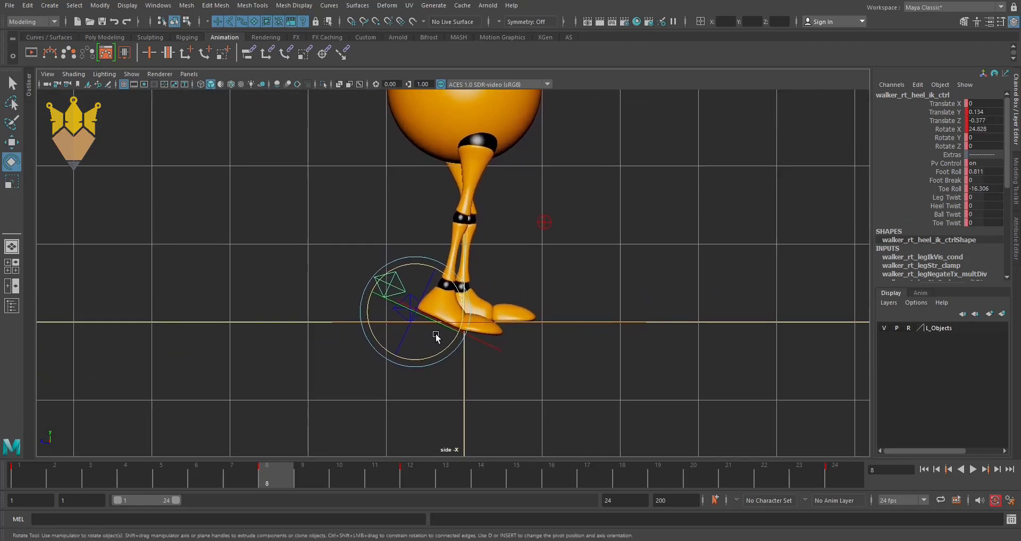
scroll(568, 342, "up", 1)
scroll(468, 347, "up", 2)
scroll(463, 388, "up", 1)
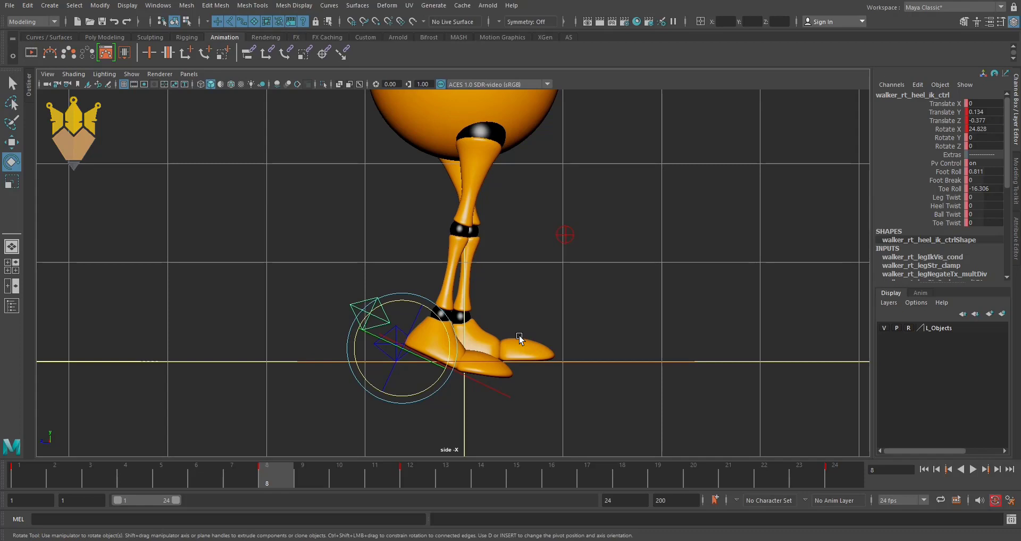
key("w")
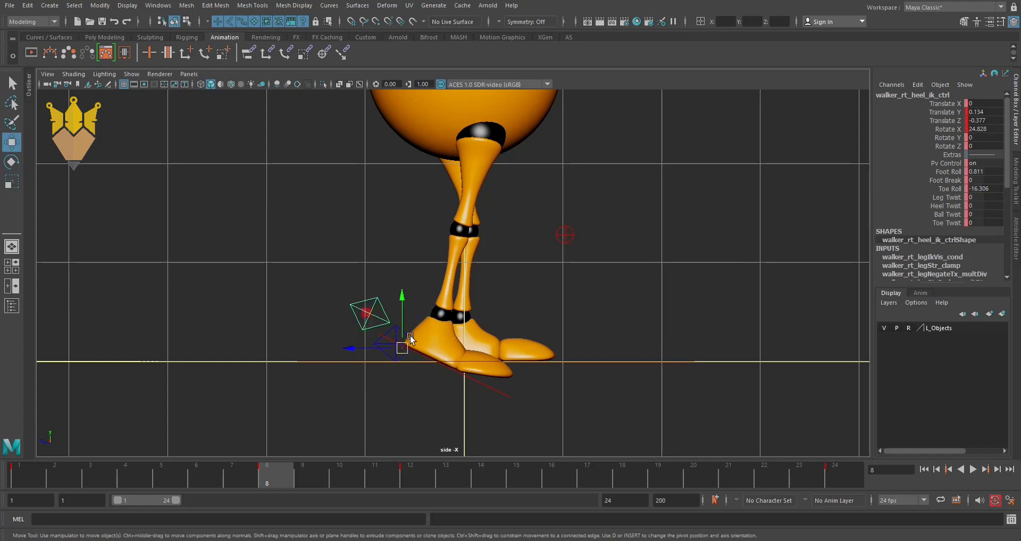
mouse_move(407, 344)
left_mouse_down()
mouse_move(339, 312)
mouse_move(404, 279)
left_mouse_up()
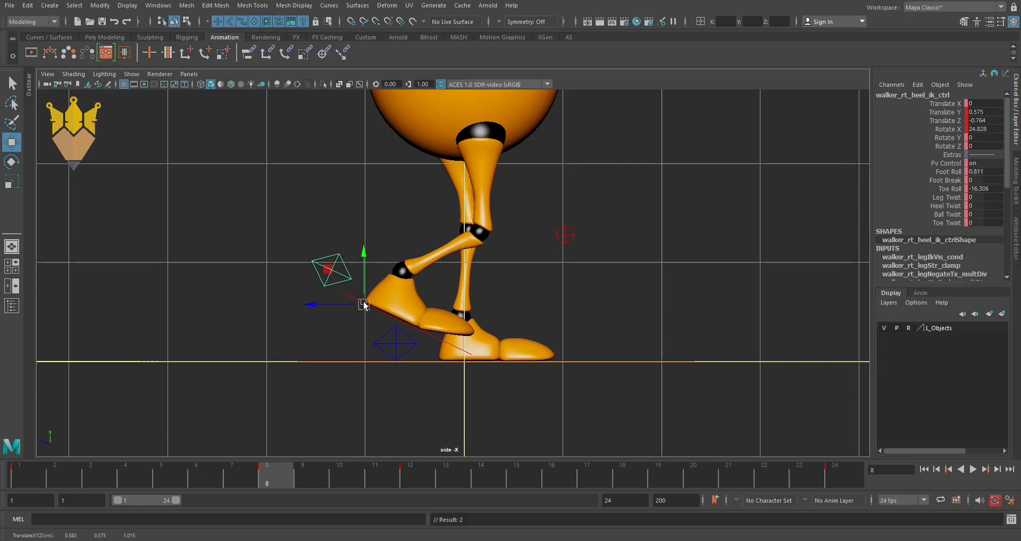
Tip the right foot further to about 55.6 Rotate X, key it, and raise it higher
key("e")
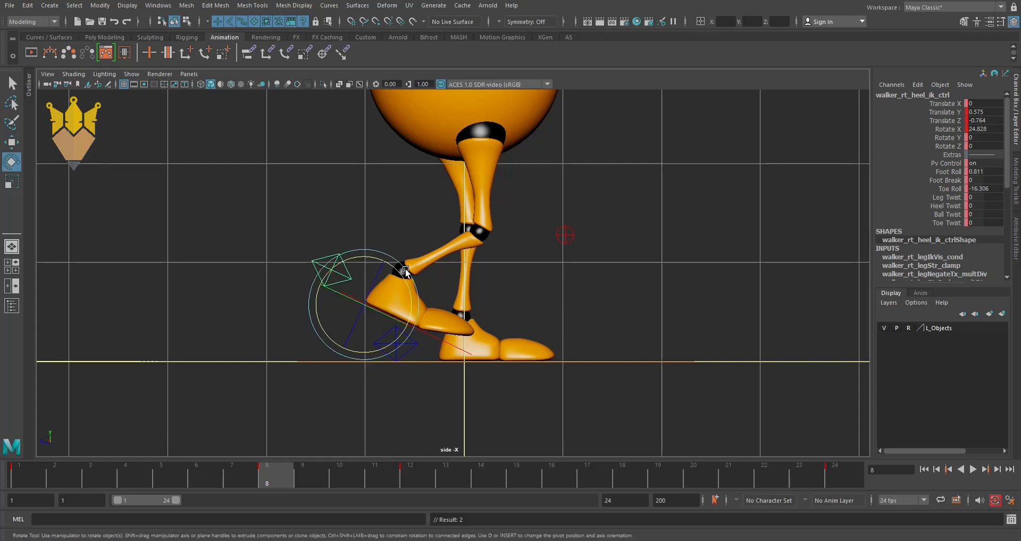
left_click_drag(398, 273, 406, 277)
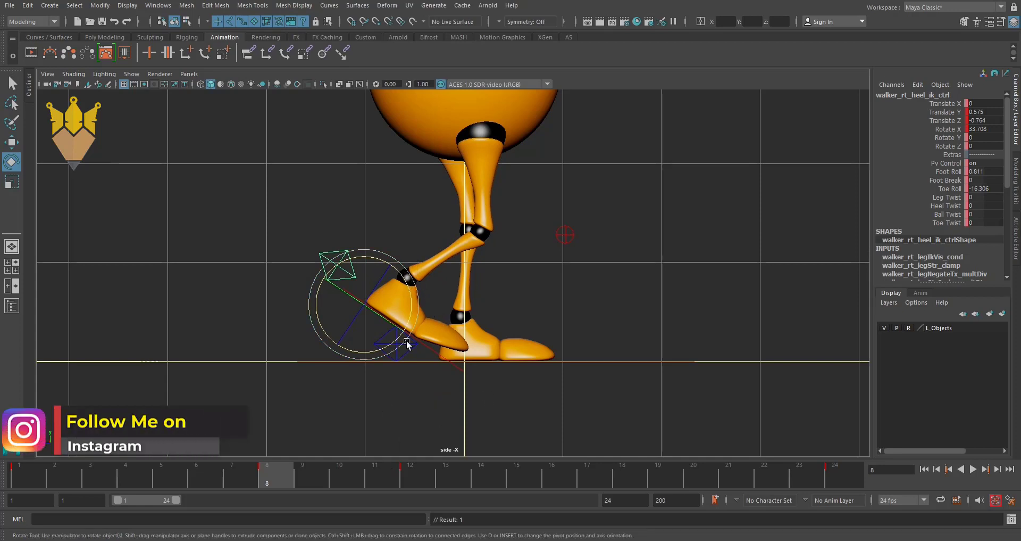
left_click_drag(409, 306, 407, 318)
key("s")
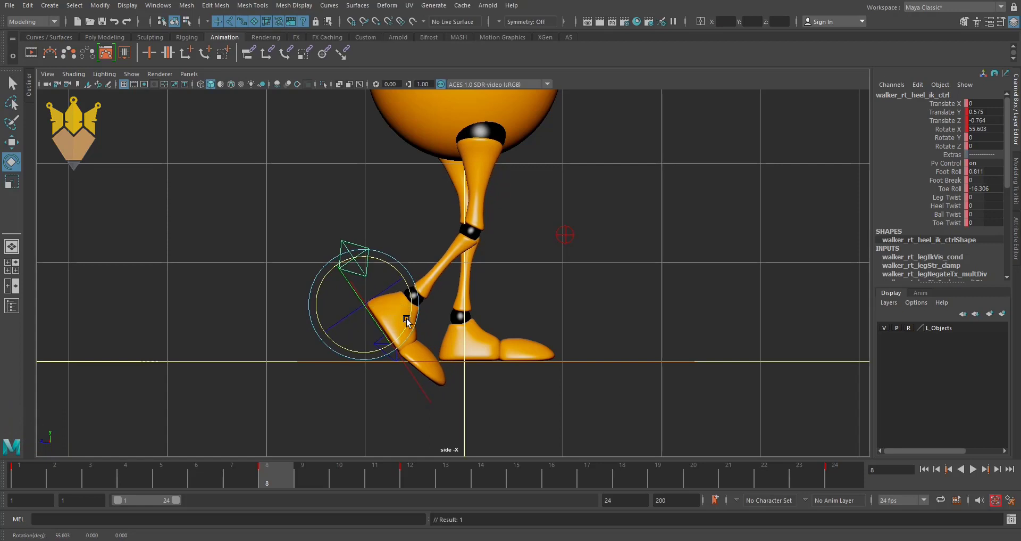
key("w")
mouse_move(364, 303)
left_mouse_down()
mouse_move(371, 284)
mouse_move(358, 276)
left_mouse_up()
Key the raised right foot position and frame the character larger in the side view
key("s")
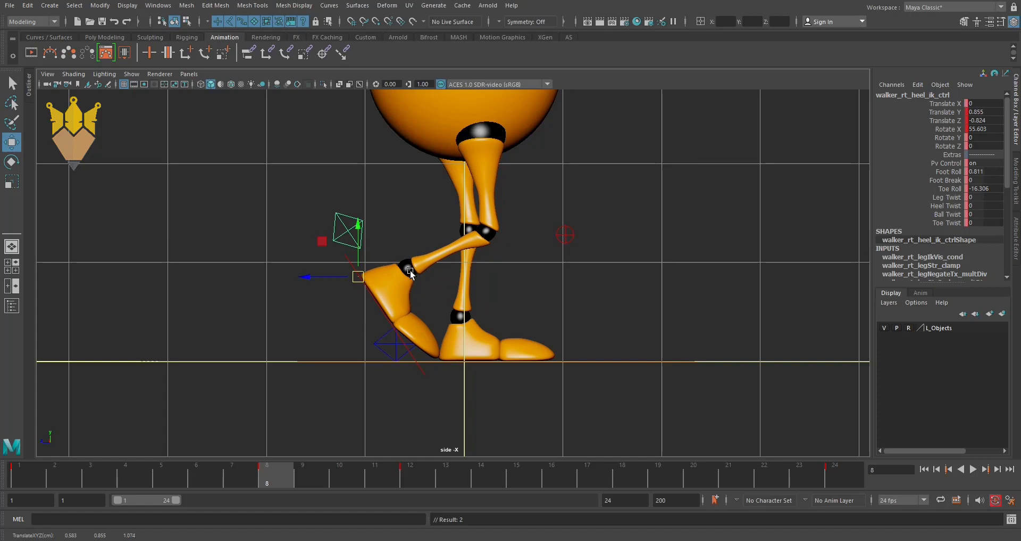
scroll(468, 309, "down", 5)
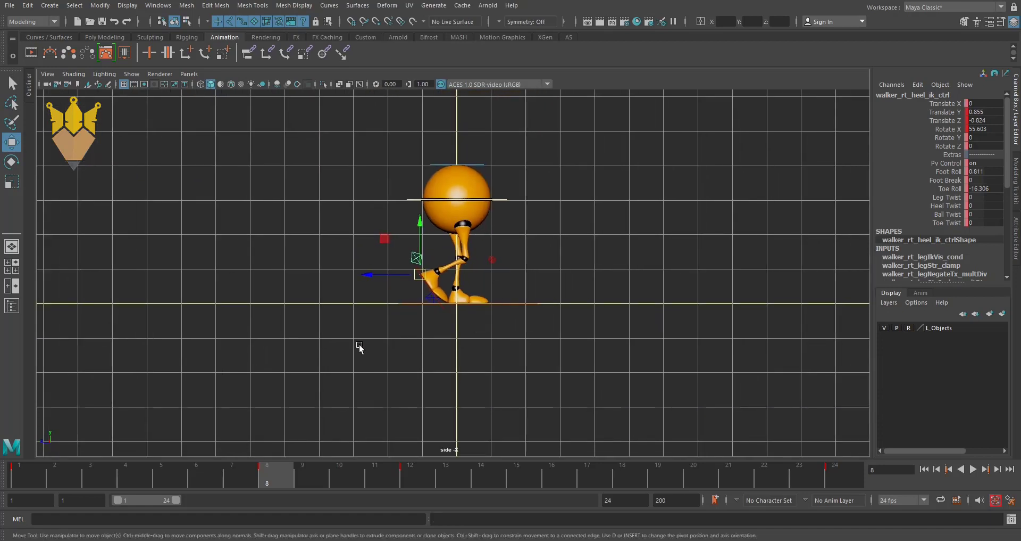
scroll(515, 346, "up", 1)
scroll(515, 347, "up", 2)
scroll(536, 292, "up", 1)
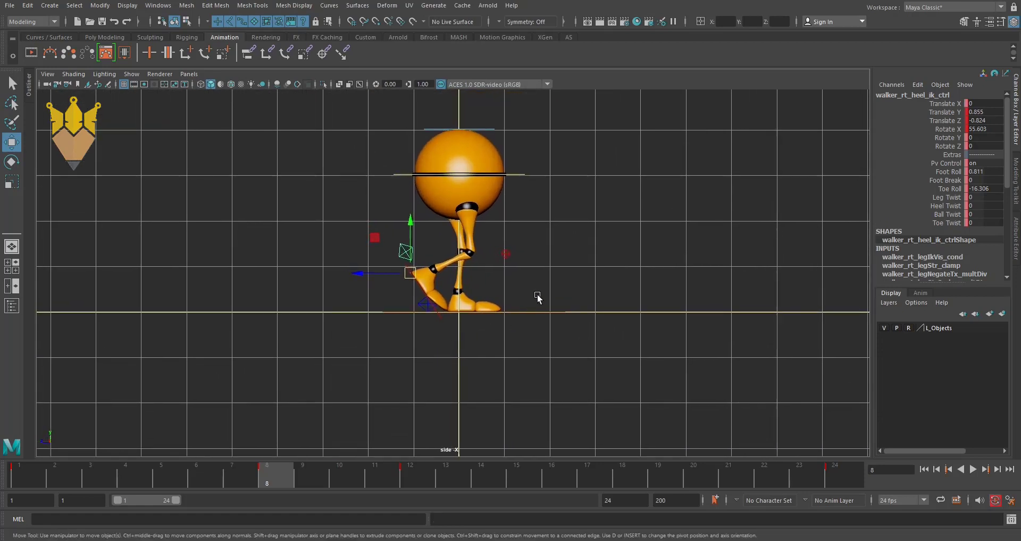
middle_click_drag(531, 318, 467, 346, "alt")
scroll(502, 348, "up", 2)
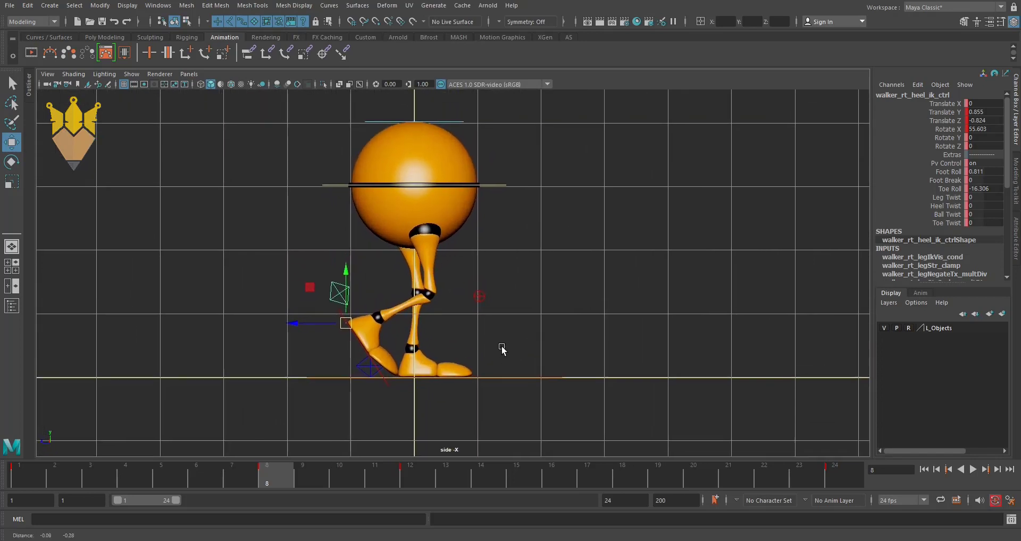
Reset the right foot's Translate Y, Foot Roll and Toe Roll to 0
left_click(987, 112)
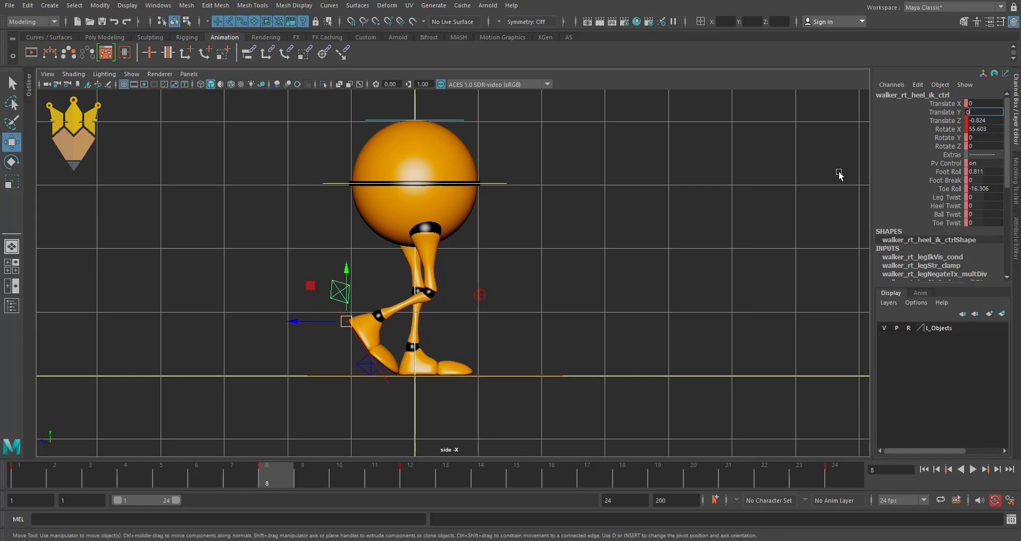
type("0")
key("Return")
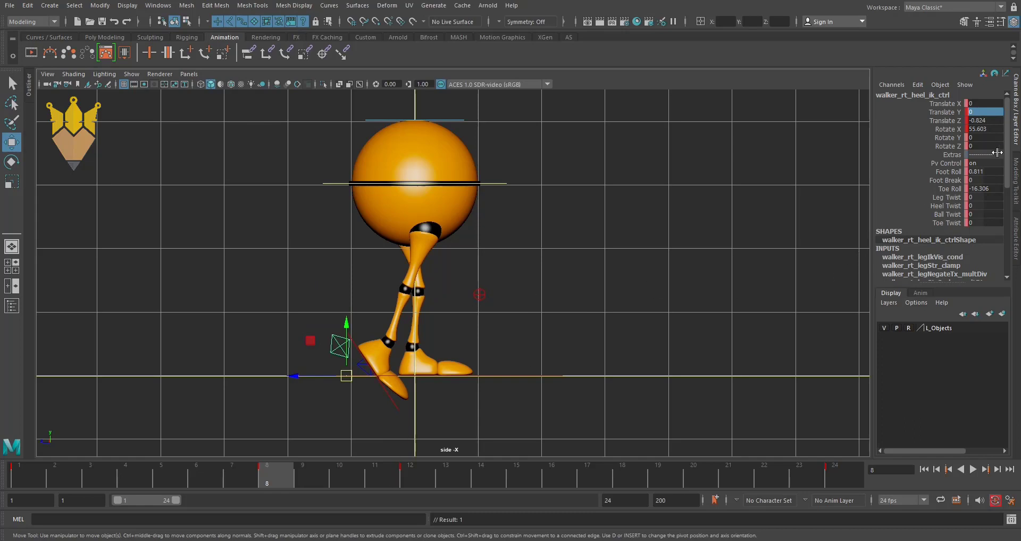
left_click(987, 171)
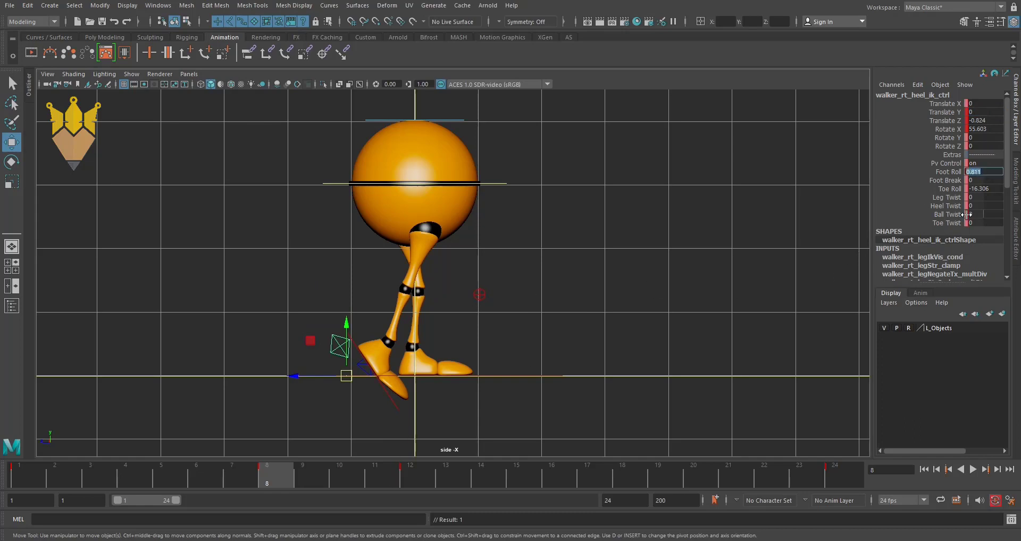
type("0")
key("Return")
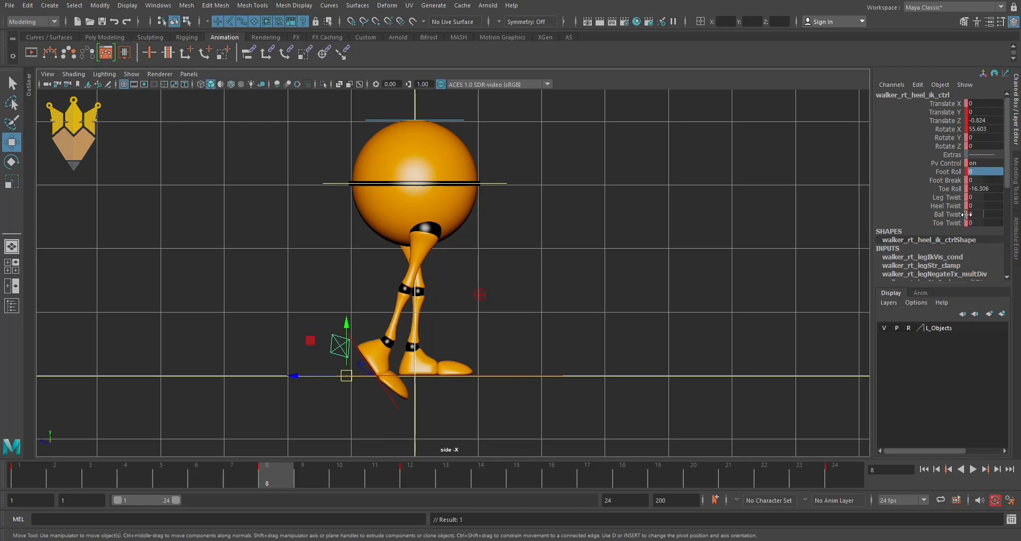
left_click(984, 189)
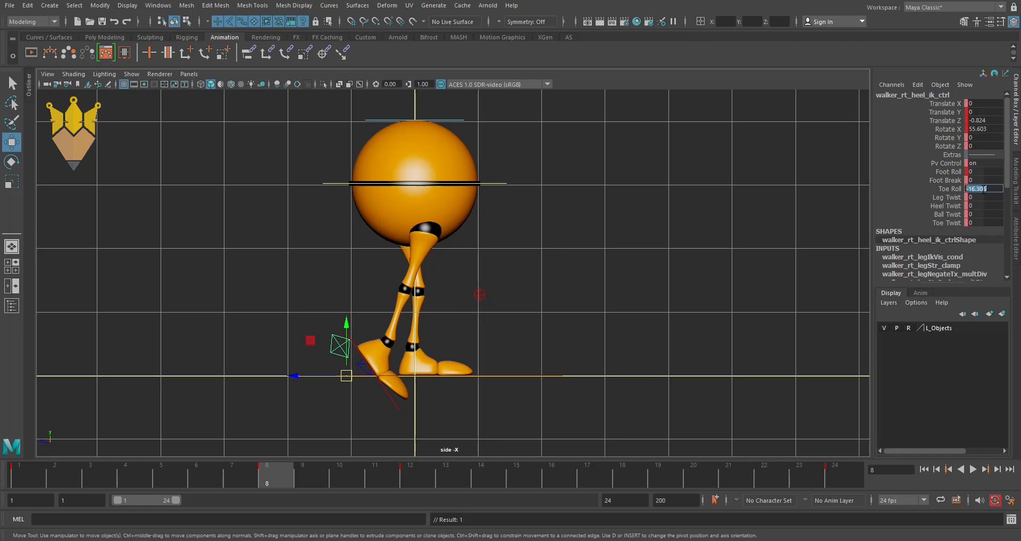
type("0")
key("Return")
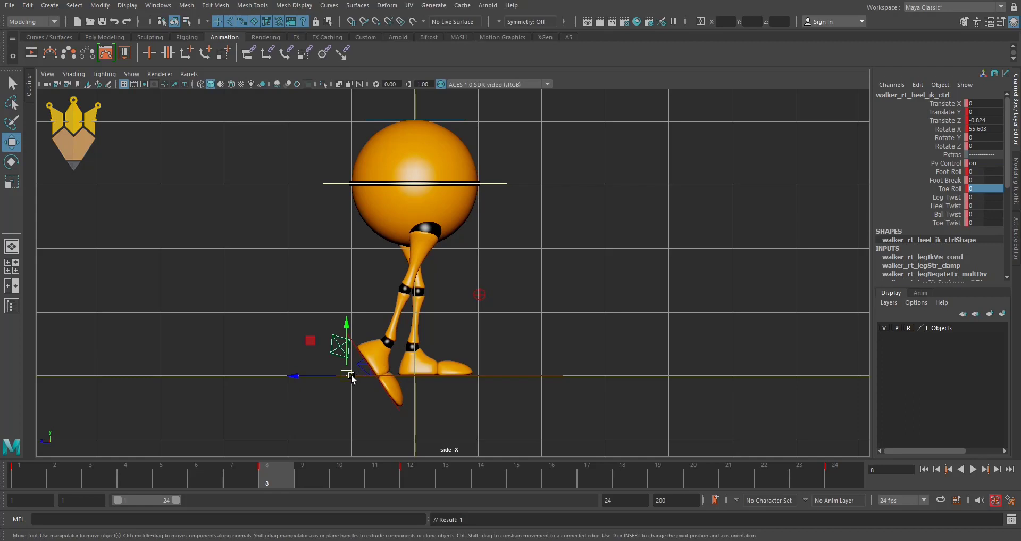
Lift the right foot off the ground, then pull it back and down into place
left_click_drag(350, 376, 350, 315)
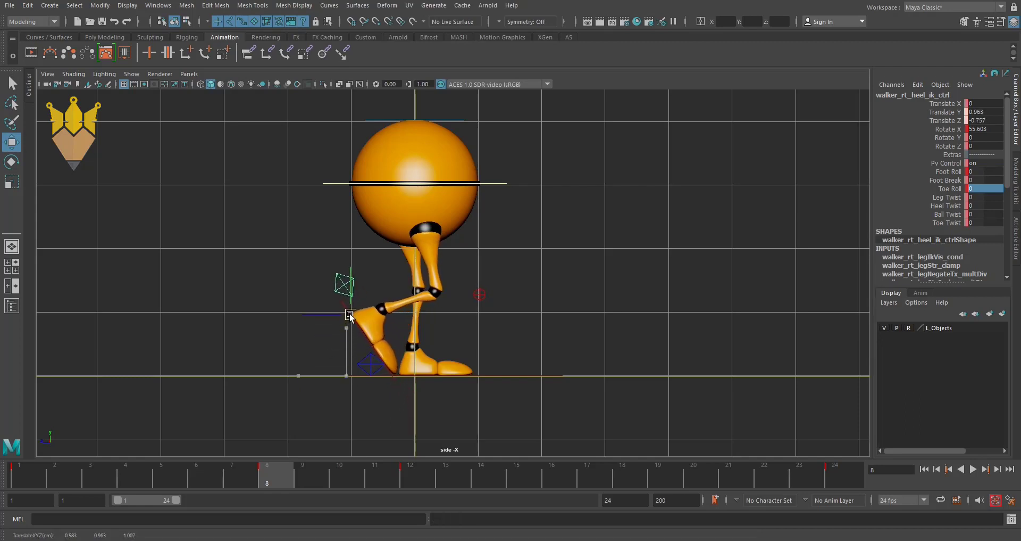
scroll(444, 351, "up", 2)
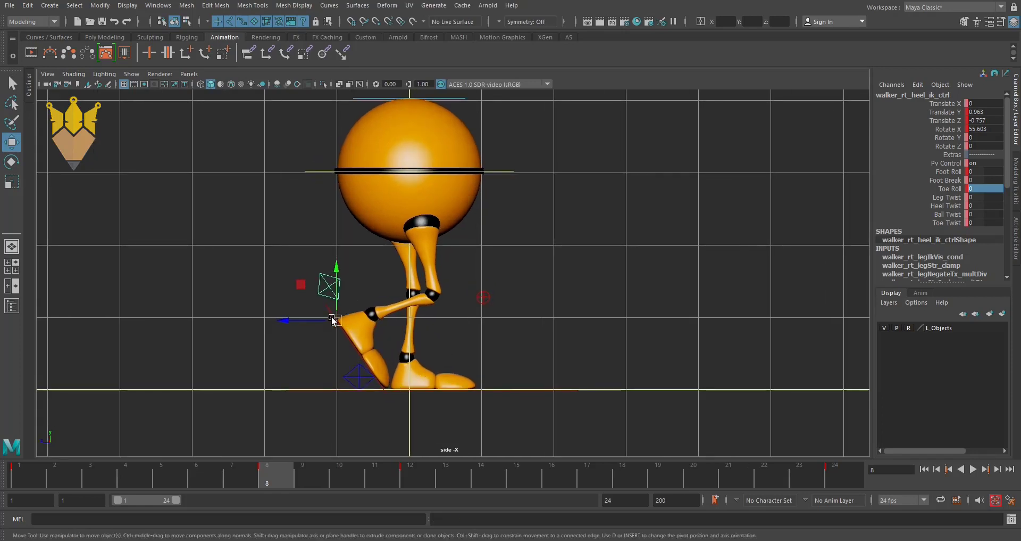
mouse_move(332, 320)
left_mouse_down()
mouse_move(384, 311)
mouse_move(358, 297)
mouse_move(374, 289)
mouse_move(364, 307)
mouse_move(374, 316)
mouse_move(367, 307)
left_mouse_up()
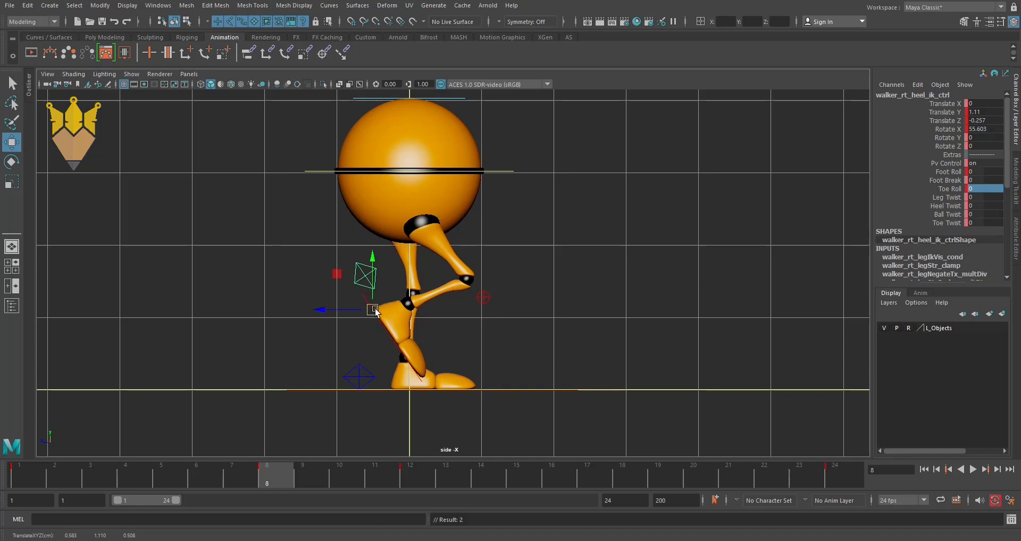
mouse_move(375, 308)
left_mouse_down()
mouse_move(367, 287)
mouse_move(338, 318)
left_mouse_up()
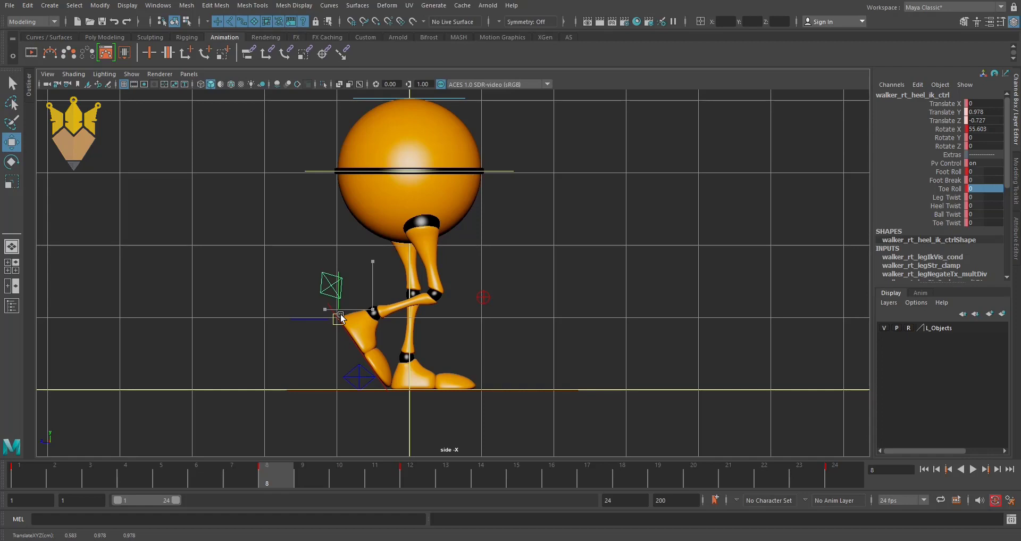
Tilt the raised right foot toe-down to Rotate X 73.967 and shift it closer to the body
key("e")
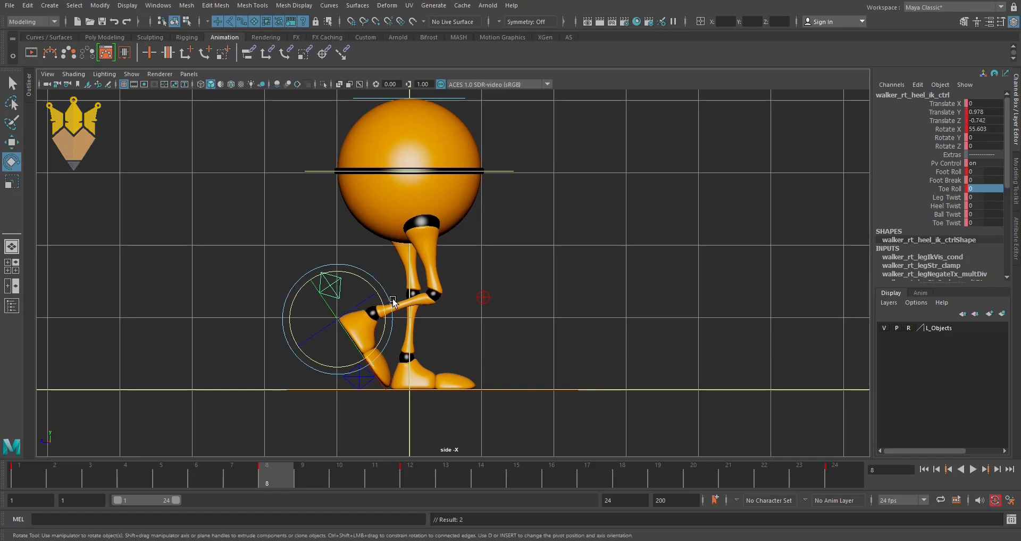
left_click_drag(382, 294, 381, 314)
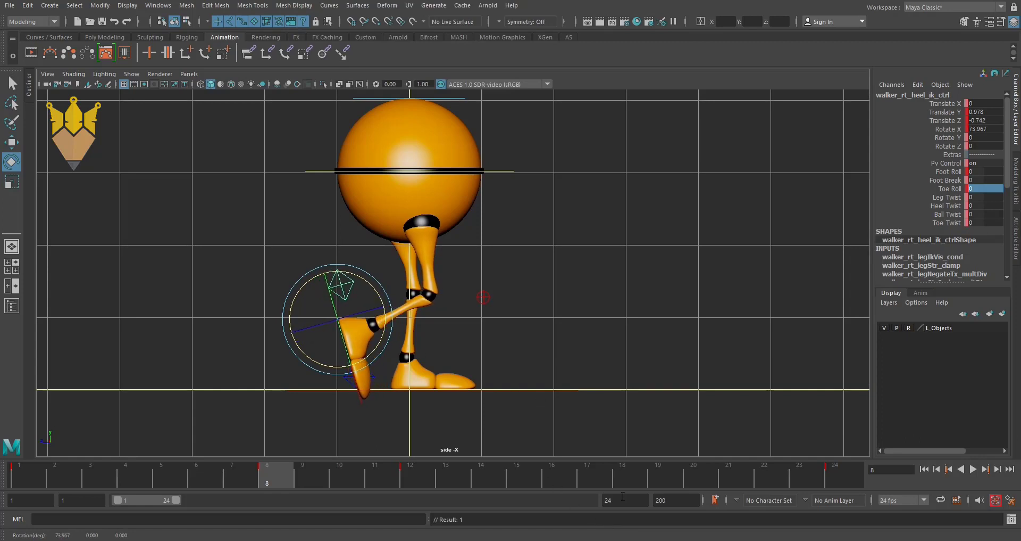
key("w")
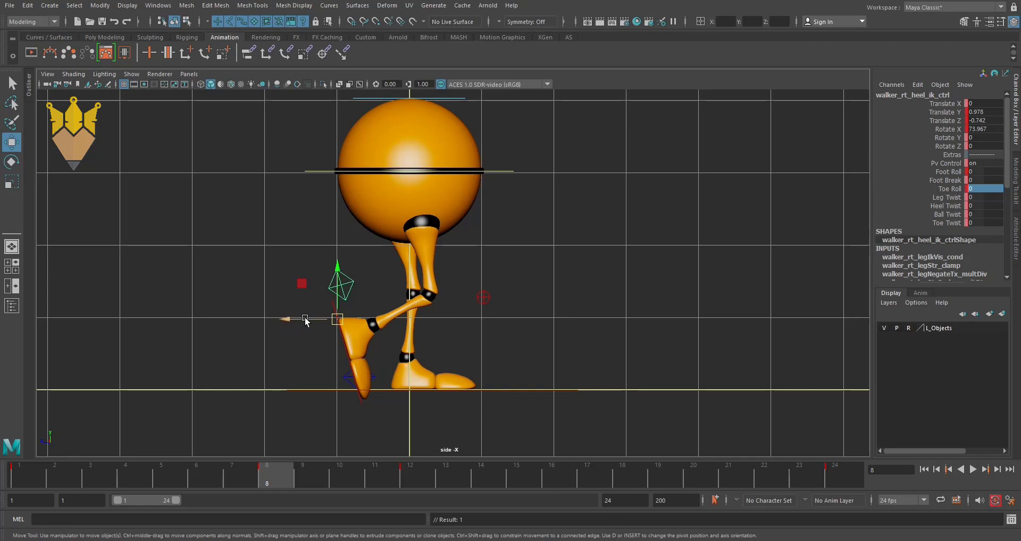
left_click_drag(308, 319, 356, 307)
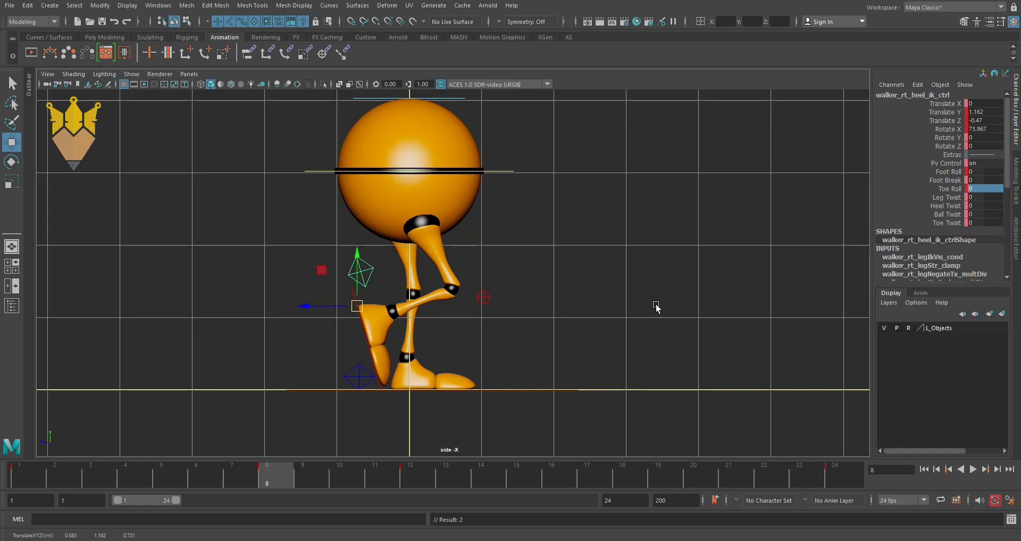
left_click(512, 171)
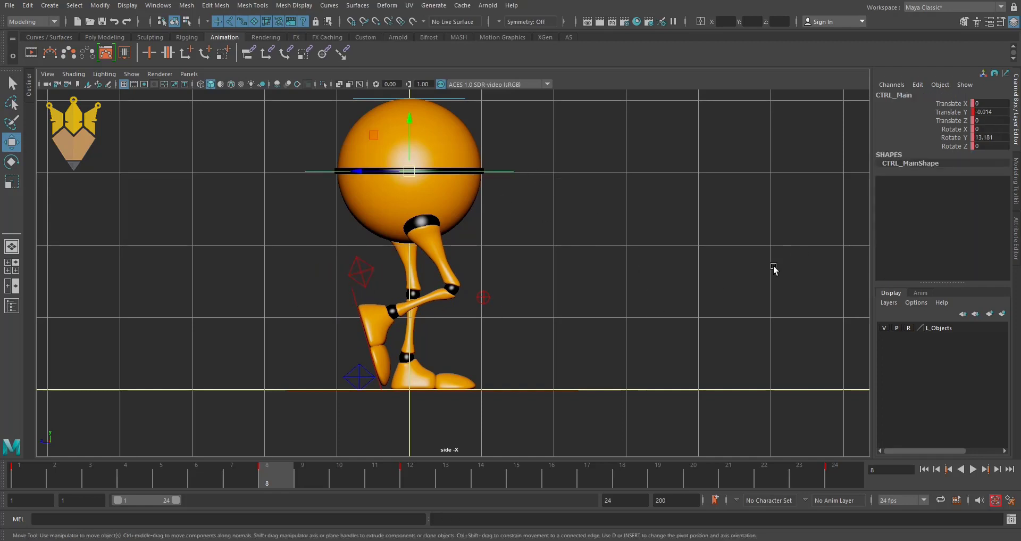
Set CTRL_Main Rotate Y to 12, then play and scrub through the walk
double_click(990, 136)
type("12")
key("Return")
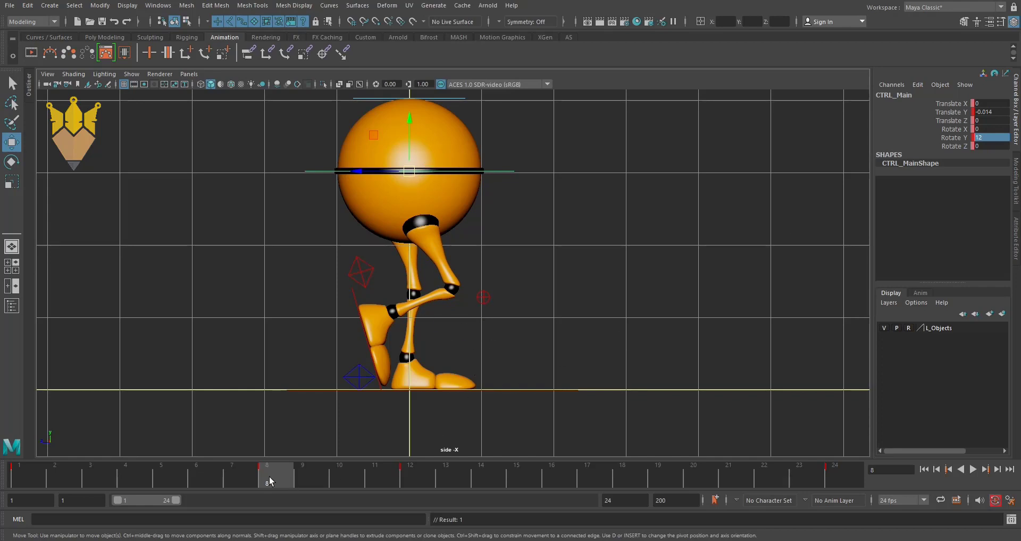
key("alt+v")
mouse_move(18, 453)
left_mouse_down()
mouse_move(193, 481)
mouse_move(132, 474)
mouse_move(266, 473)
mouse_move(55, 473)
mouse_move(282, 484)
left_mouse_up()
left_click(446, 394)
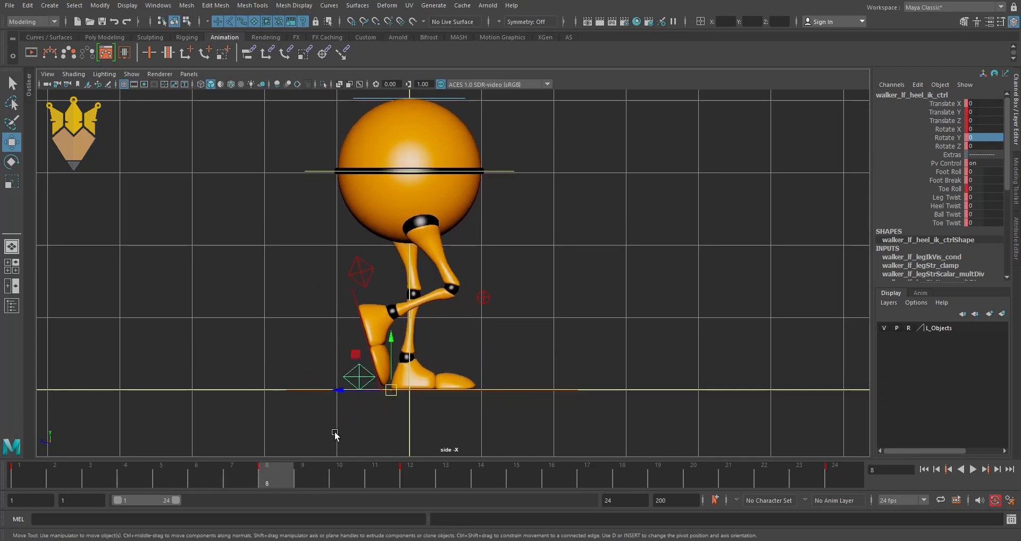
Select the right heel control, play the blocked walk, and stop playback
left_click(362, 269)
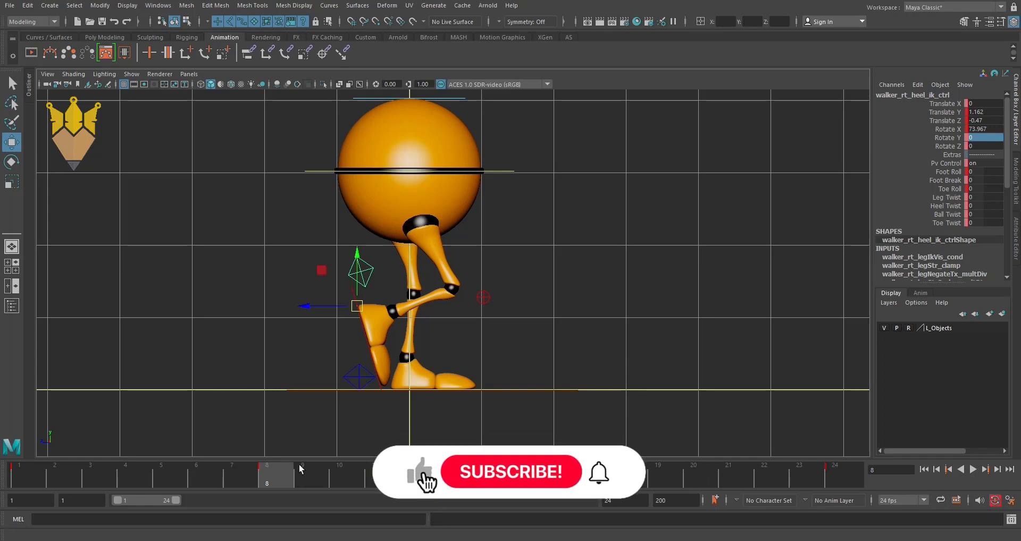
key("alt+v")
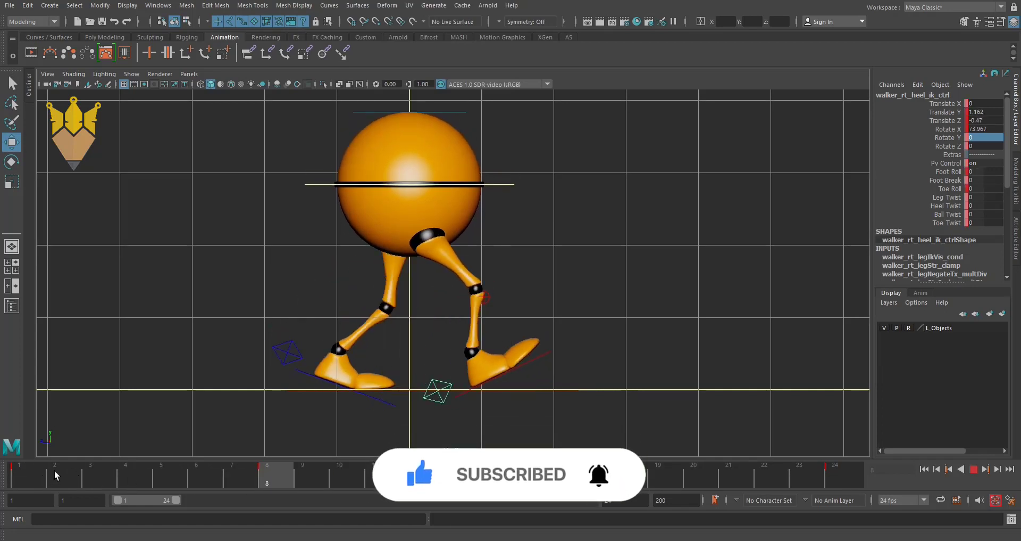
left_click(232, 468)
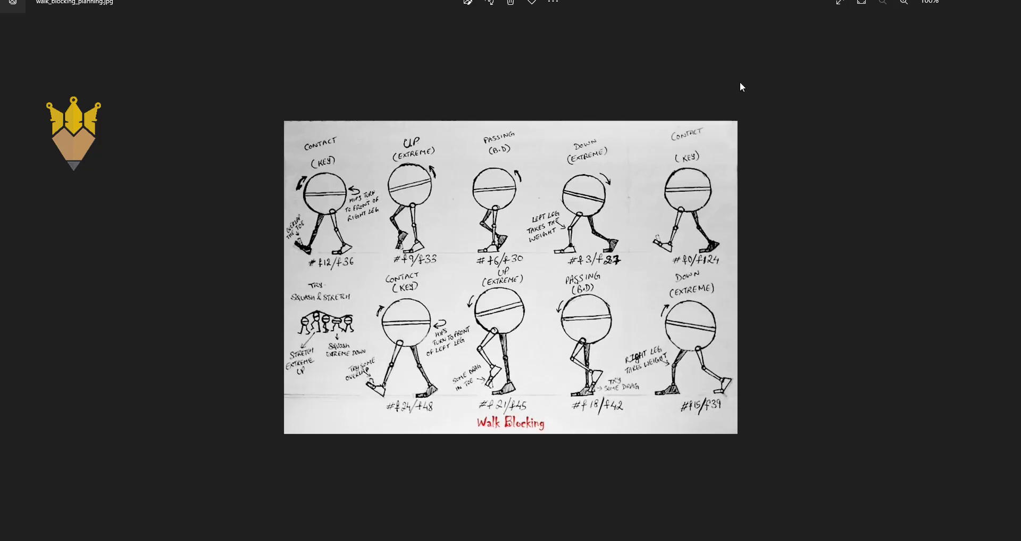
Close the reference sheet, review frames 14, 12 and 7, and select the right heel control at frame 20
left_click(962, 1)
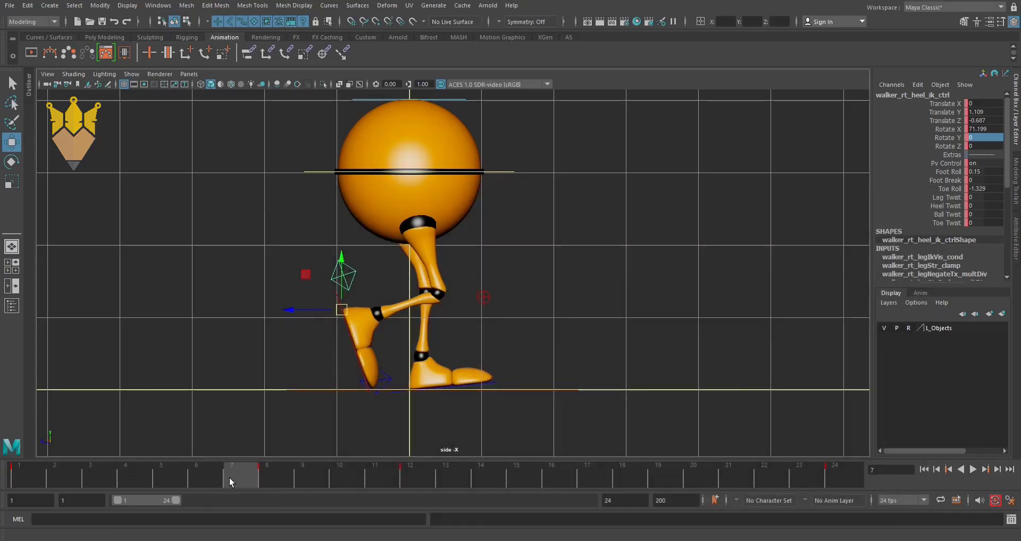
left_click_drag(229, 476, 699, 468)
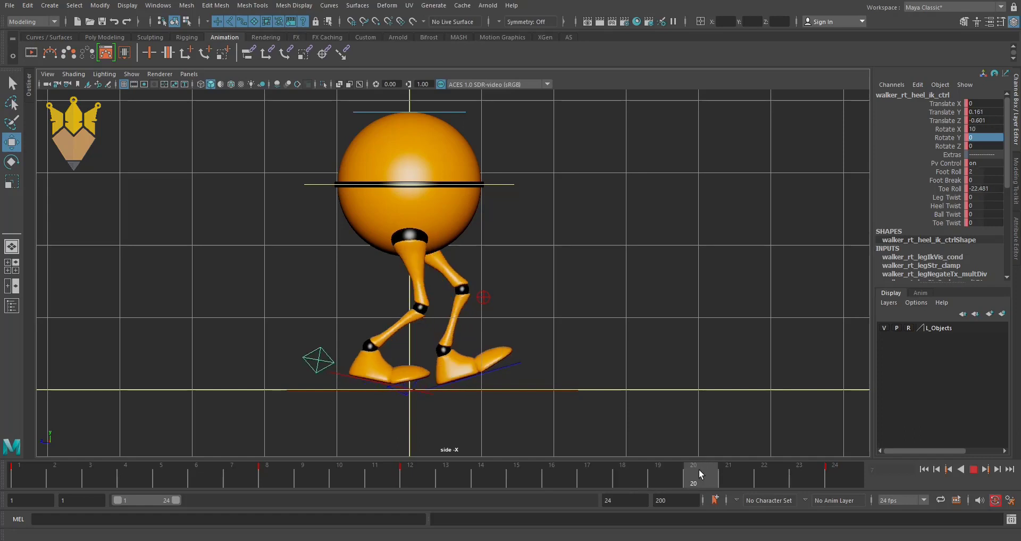
left_click(519, 371)
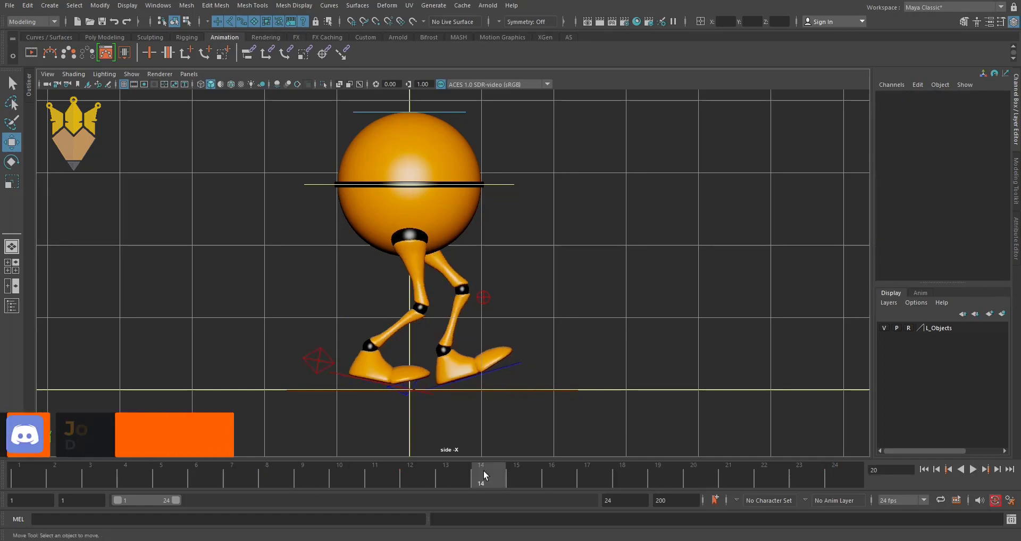
mouse_move(484, 470)
left_mouse_down()
mouse_move(401, 465)
mouse_move(497, 467)
left_mouse_up()
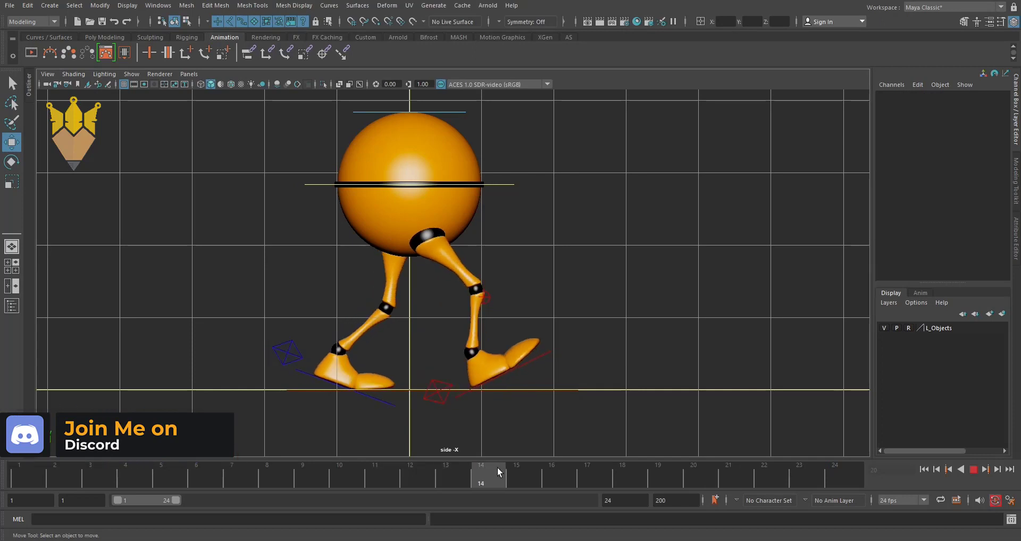
mouse_move(336, 477)
left_mouse_down()
mouse_move(154, 469)
mouse_move(477, 481)
mouse_move(698, 468)
left_mouse_up()
left_click(433, 388)
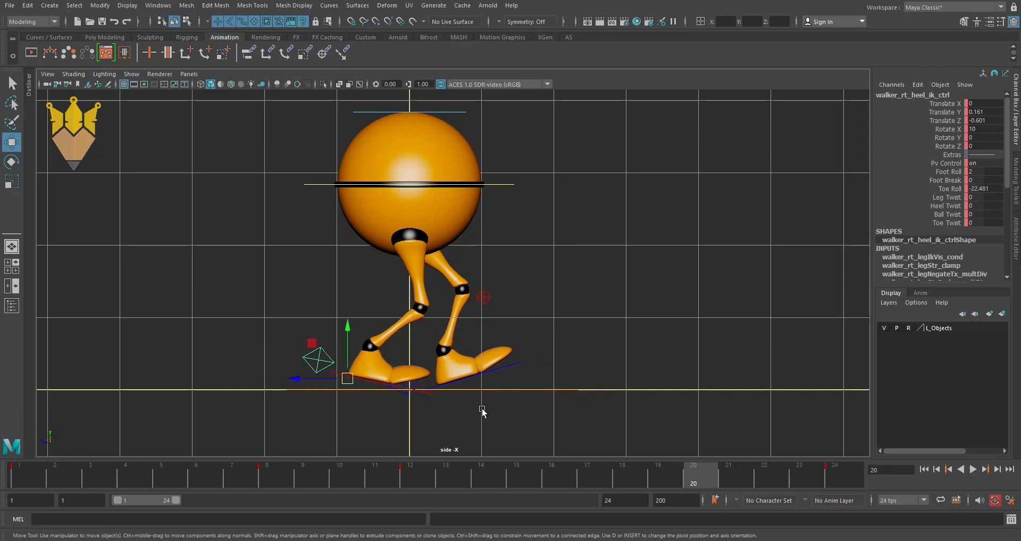
Zero the right foot's Translate Y/Z, Rotate X, Toe Roll and Foot Roll at frame 20
left_click_drag(993, 110, 991, 126)
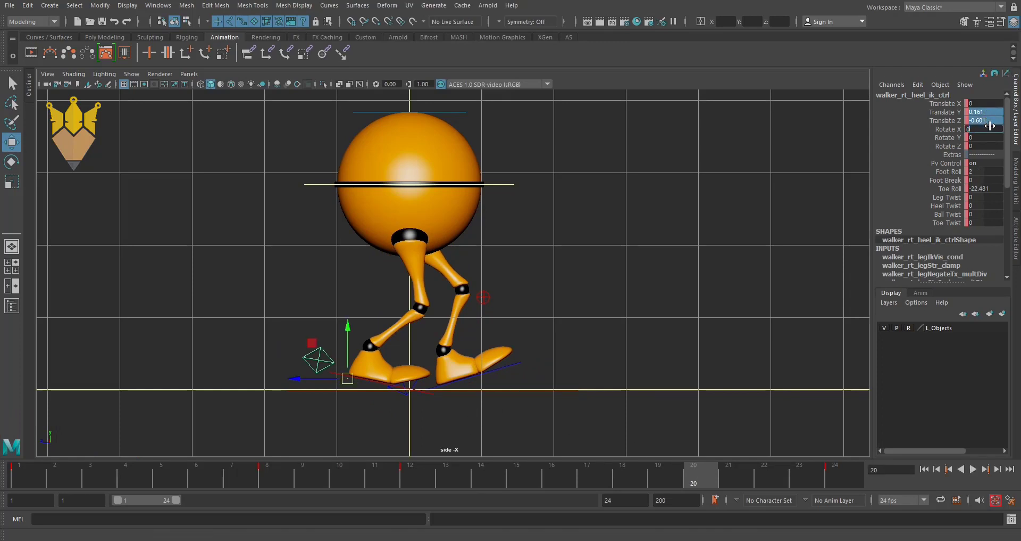
key("Return")
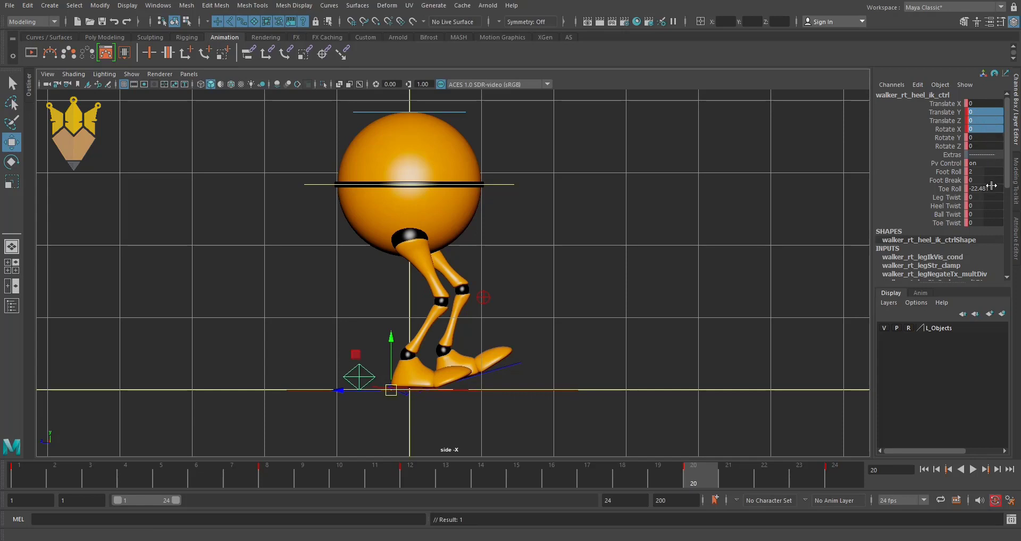
double_click(991, 187)
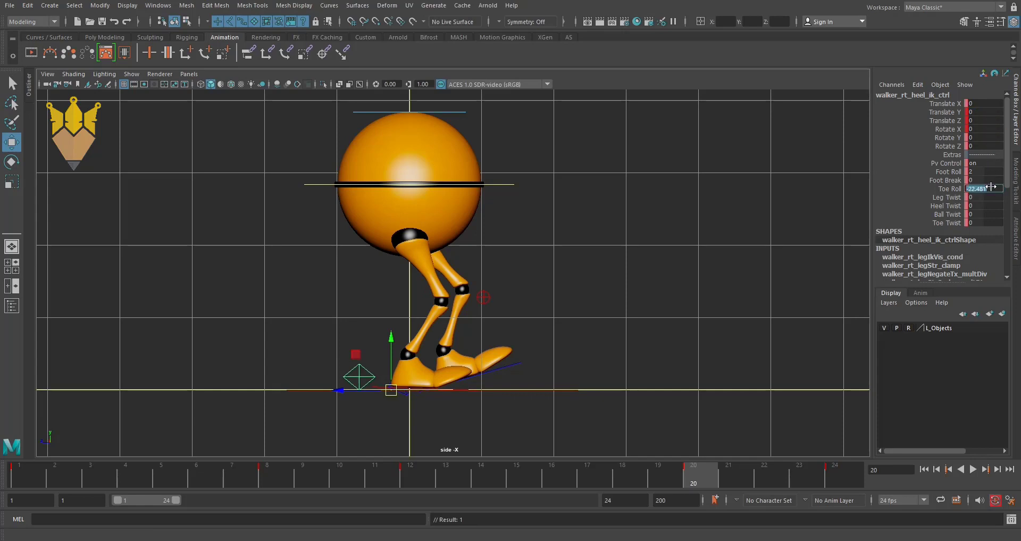
type("0")
key("Return")
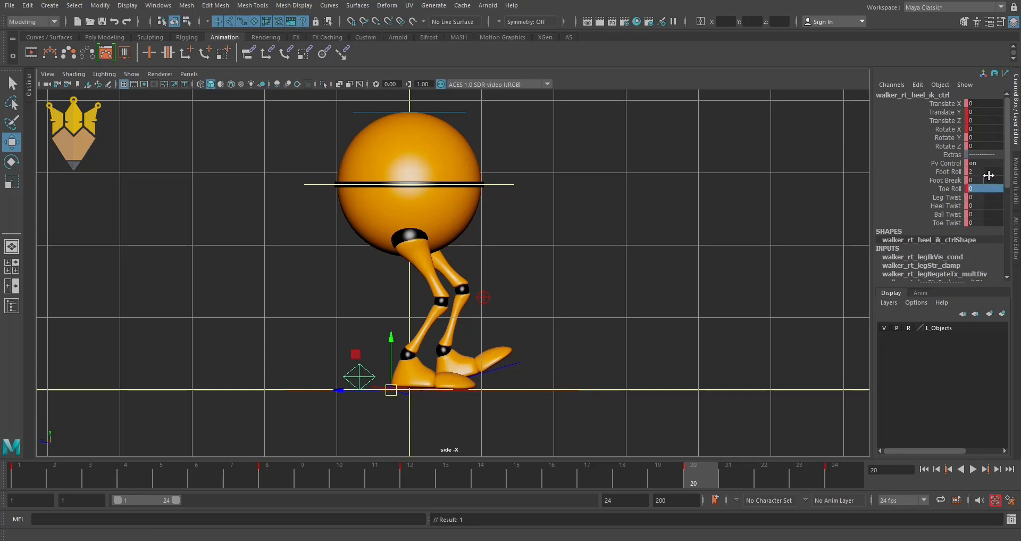
double_click(984, 171)
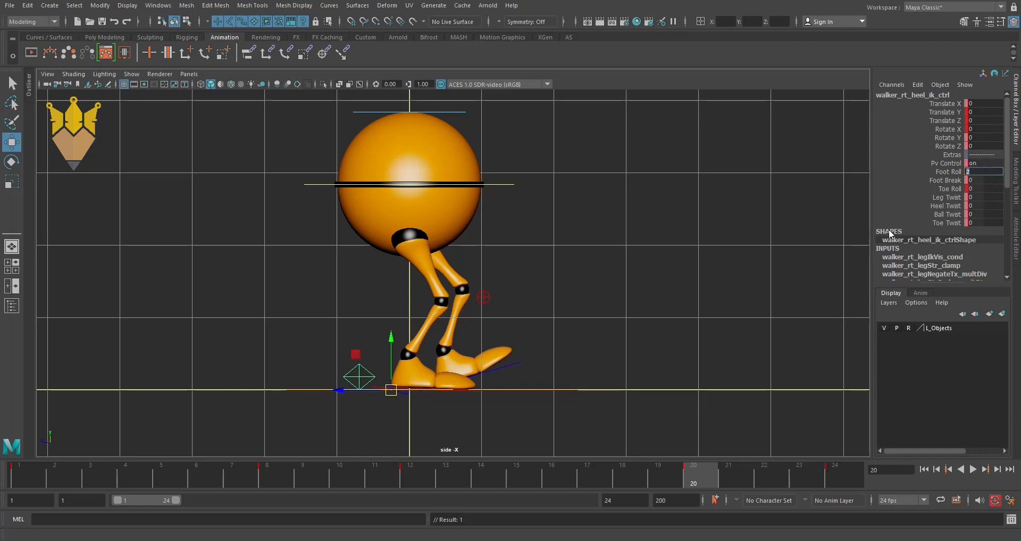
type("0")
key("Return")
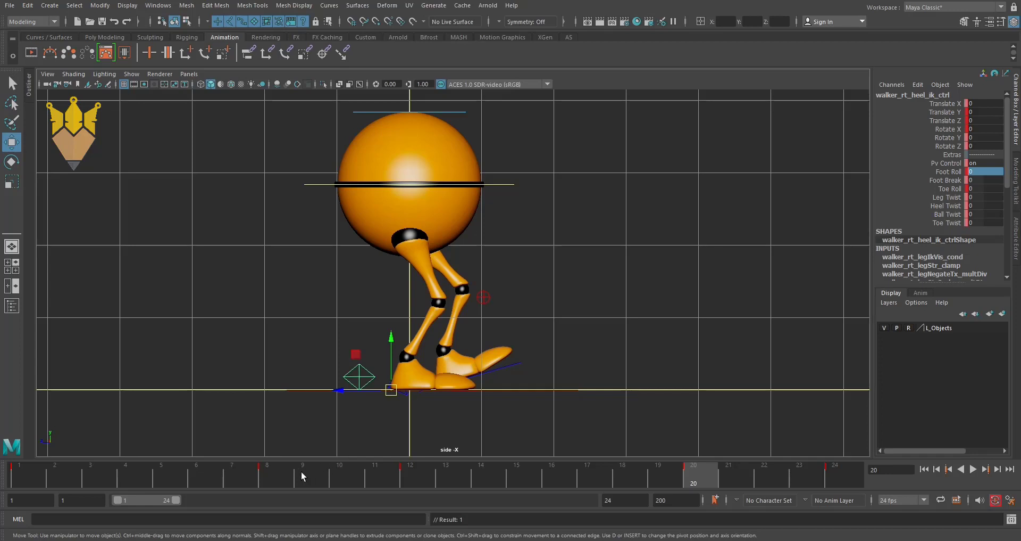
left_click(276, 479)
Copy the body's Translate Y of -0.014 from frame 8 into frame 20
left_click_drag(513, 173, 631, 166)
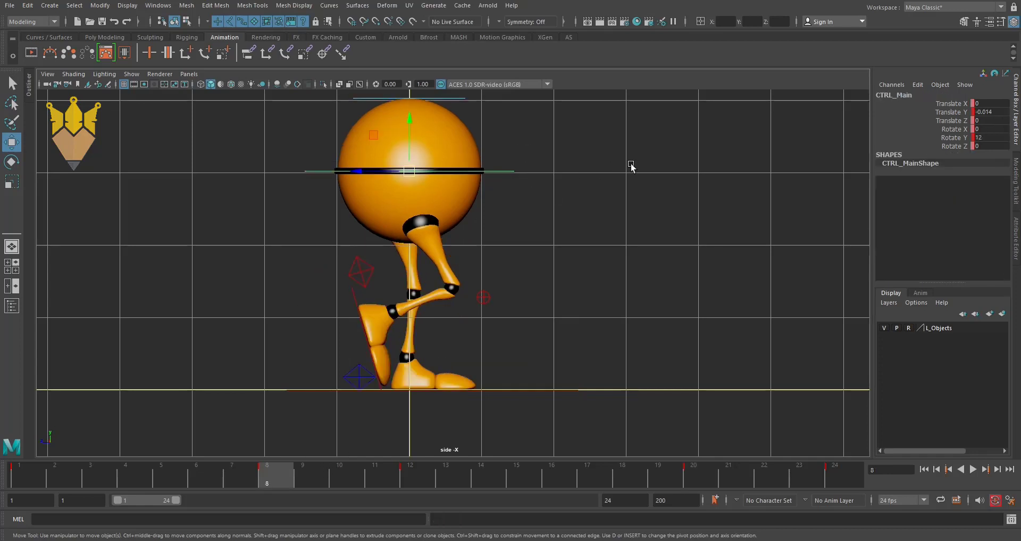
left_click(988, 112)
left_click(691, 472)
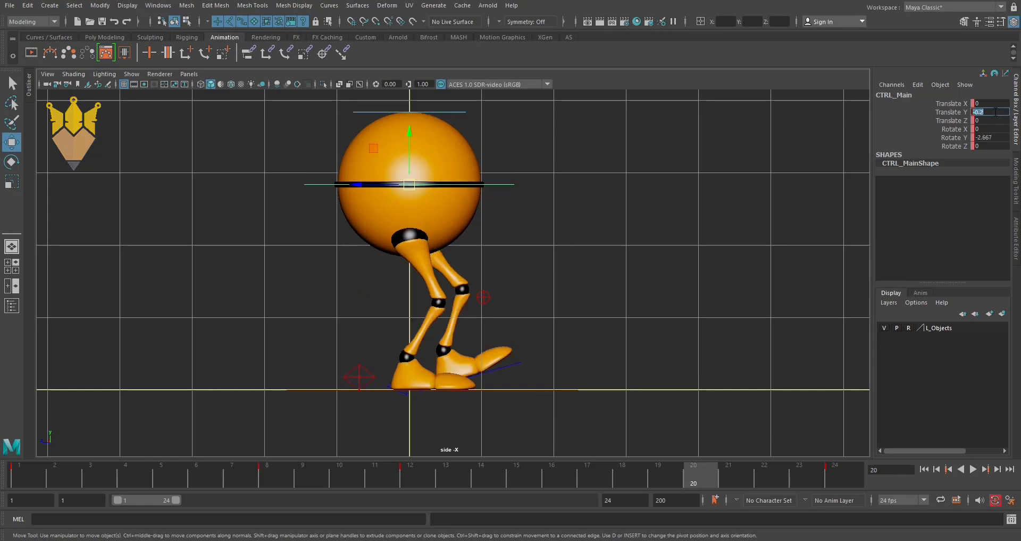
type("-0.014")
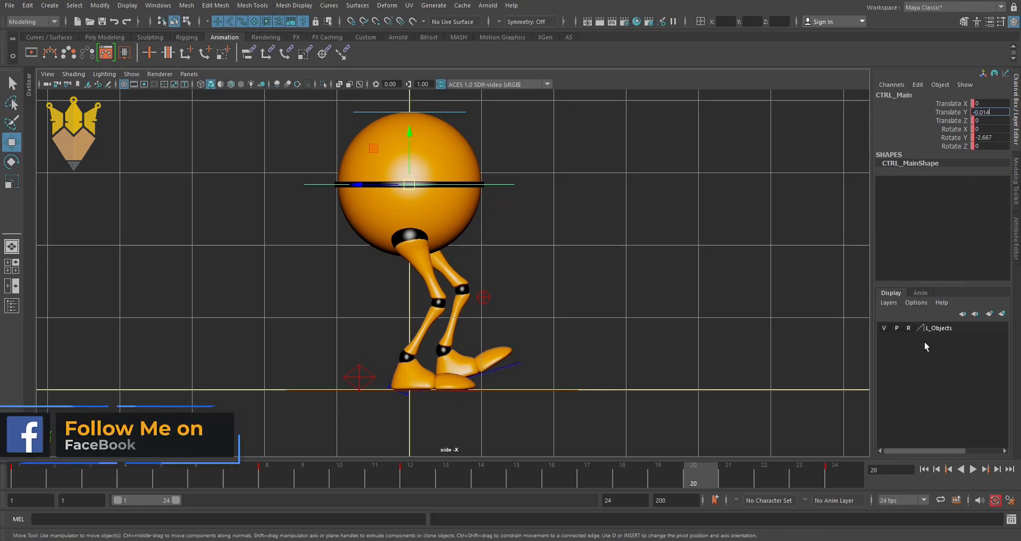
key("Return")
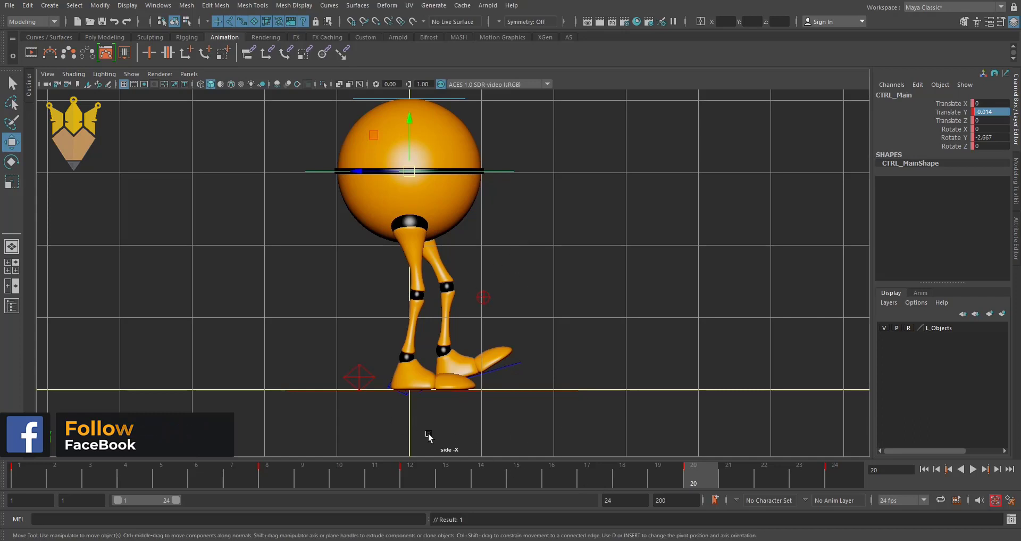
Compare the frame 8 and frame 20 poses, preview frame 15, and select the left heel control
left_click(288, 479)
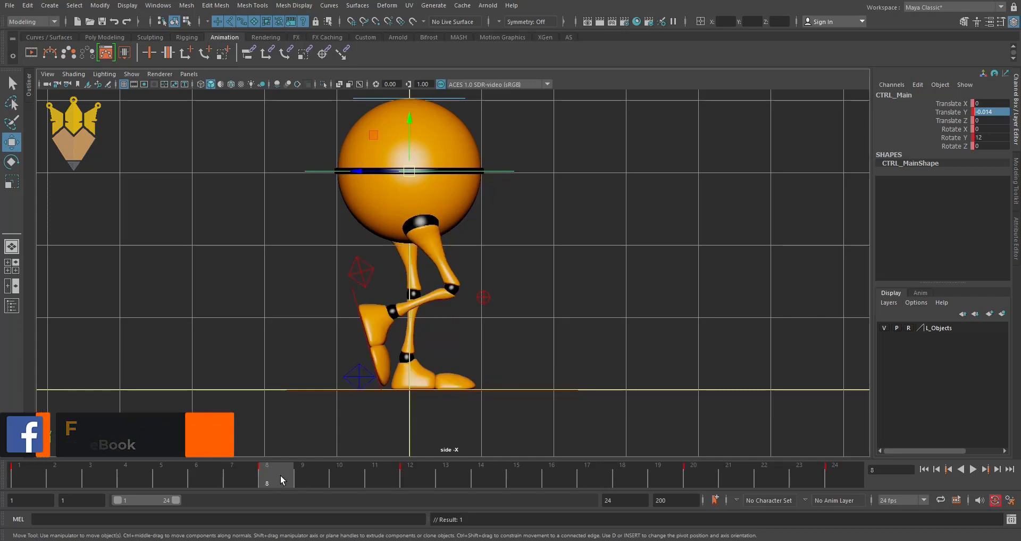
left_click(698, 478)
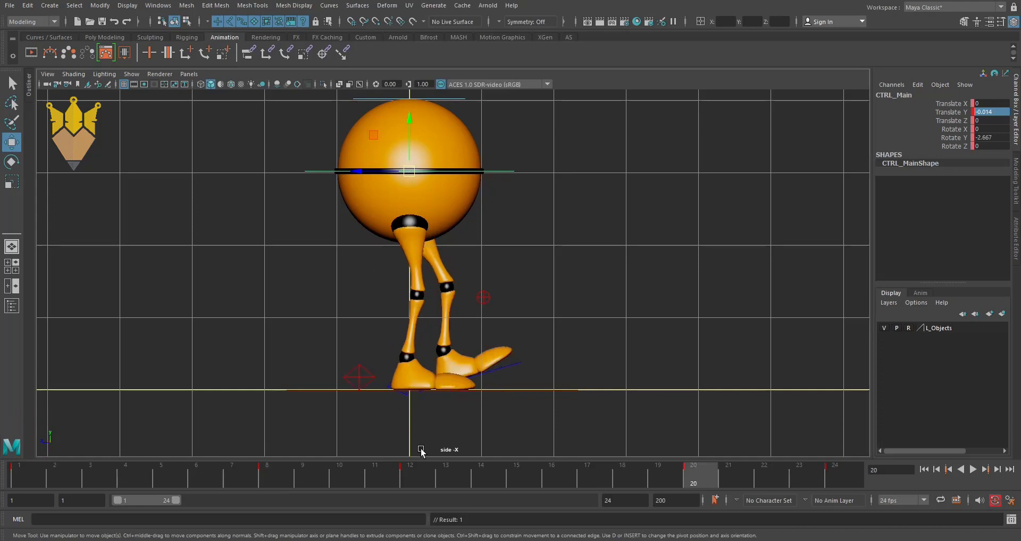
left_click_drag(591, 483, 512, 476)
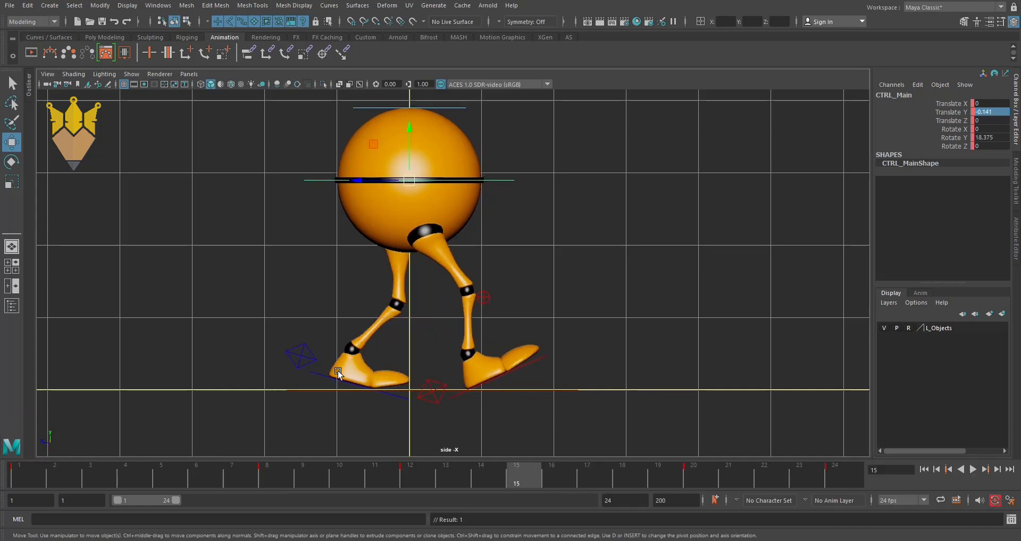
left_click(312, 363)
At frame 20, zero the left foot's Translate Y/Z, Rotate X and Toe Roll
left_click_drag(574, 484, 705, 477)
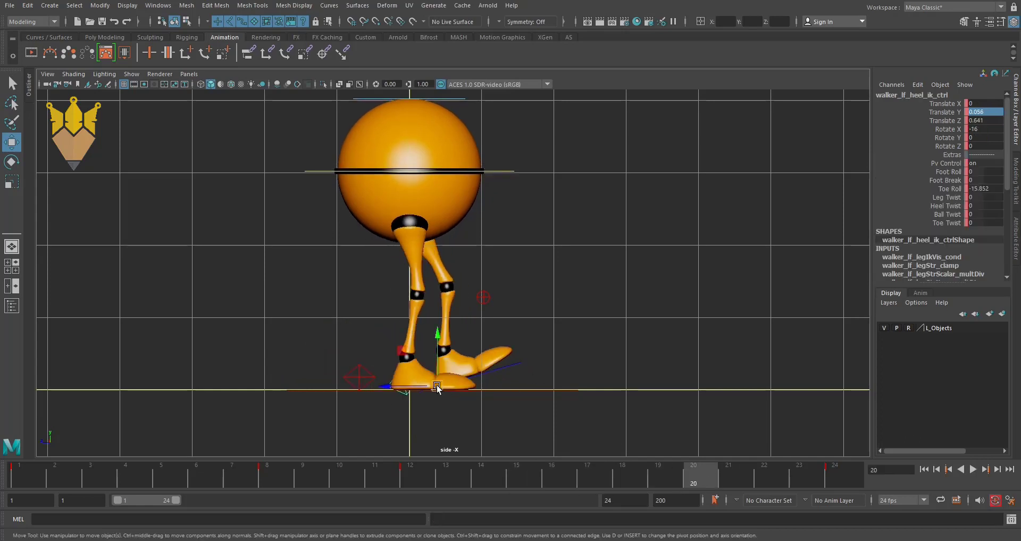
left_click_drag(443, 390, 358, 379)
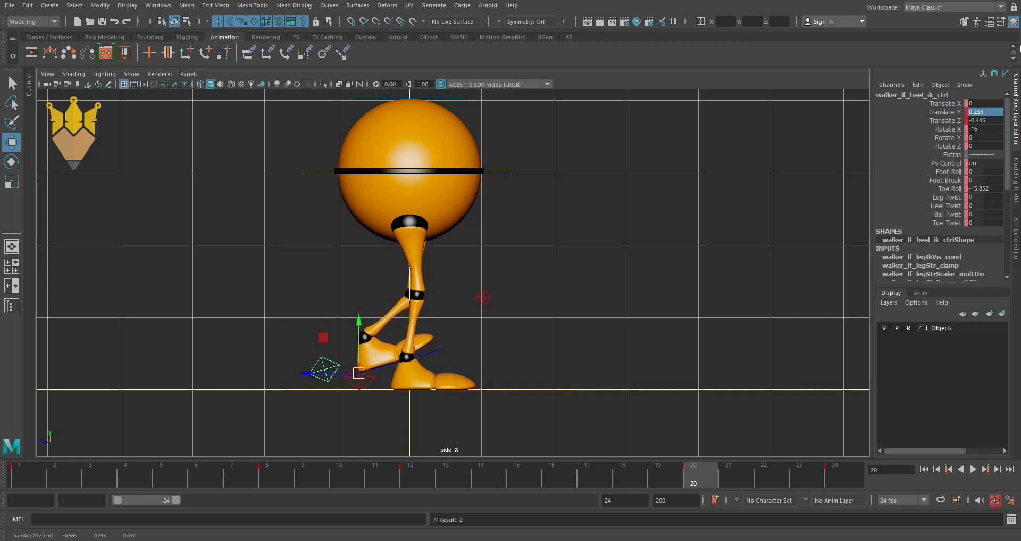
left_click_drag(982, 113, 985, 123)
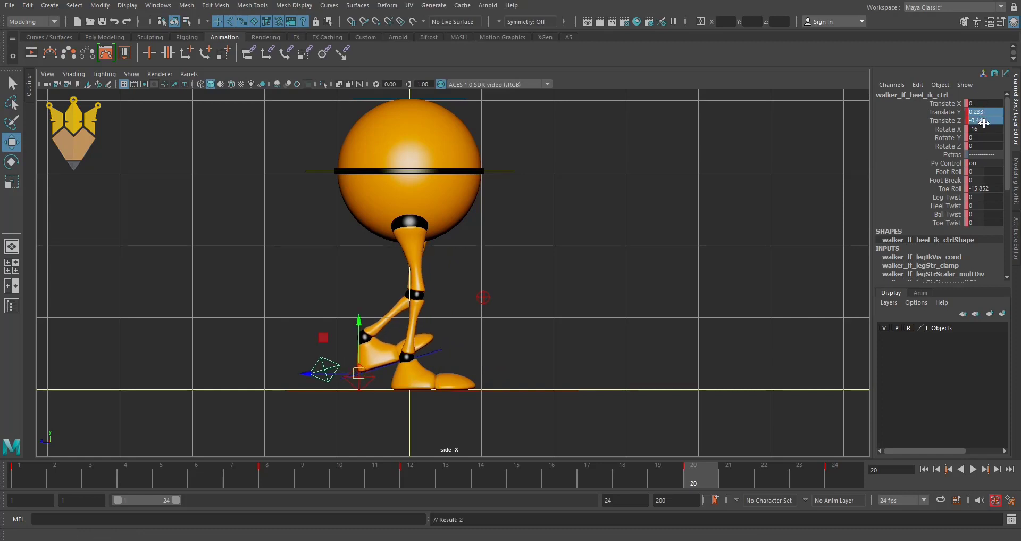
double_click(984, 128)
type("0")
key("Return")
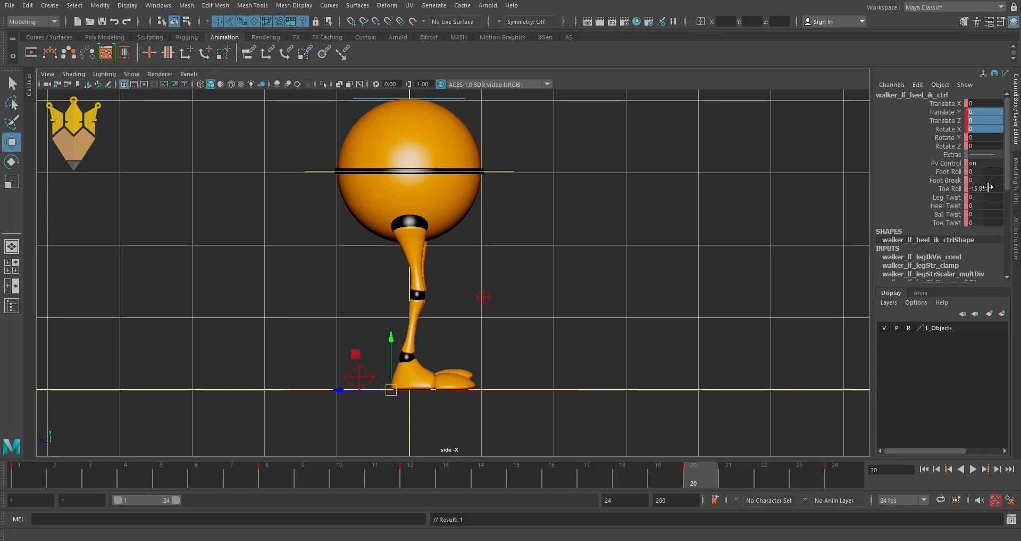
double_click(988, 187)
type("0")
key("Return")
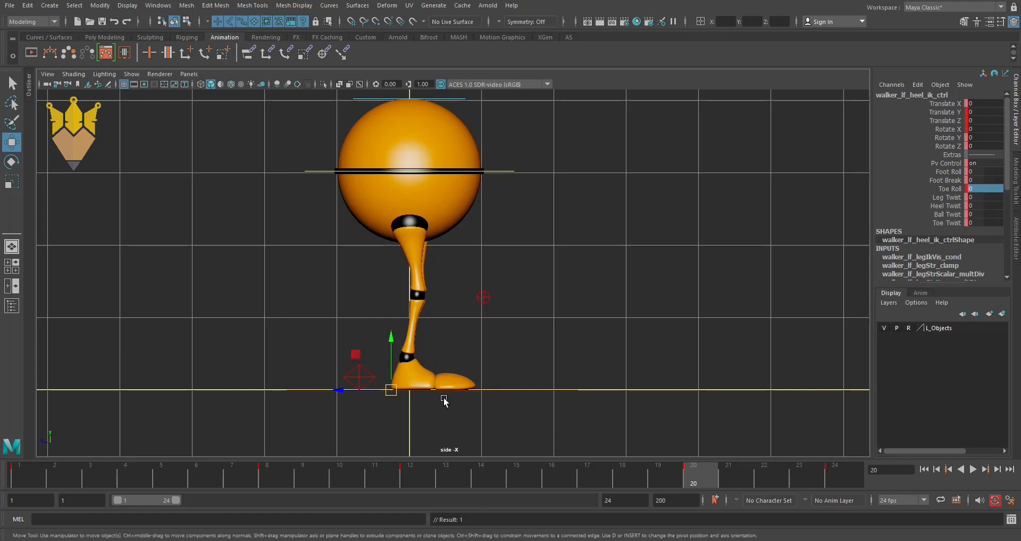
Lift the left foot up behind the body and tilt it toes-down to Rotate X 36.492
left_click_drag(397, 391, 343, 370)
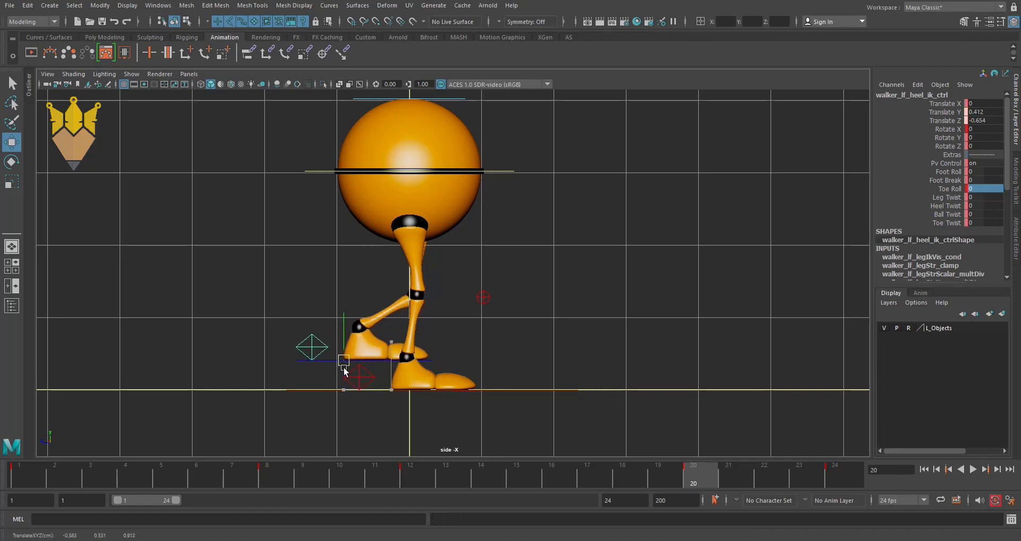
key("e")
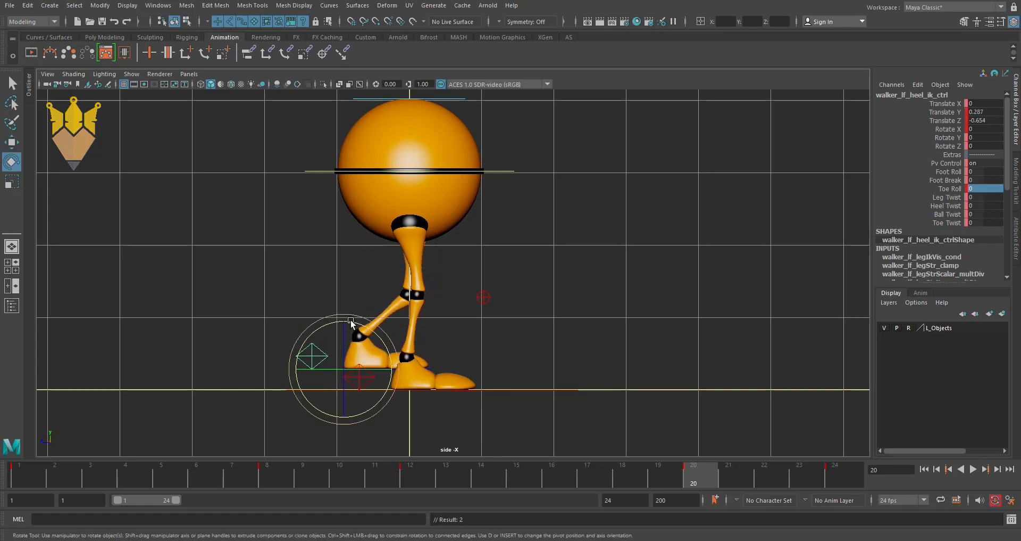
mouse_move(356, 323)
left_mouse_down()
mouse_move(393, 352)
mouse_move(384, 349)
left_mouse_up()
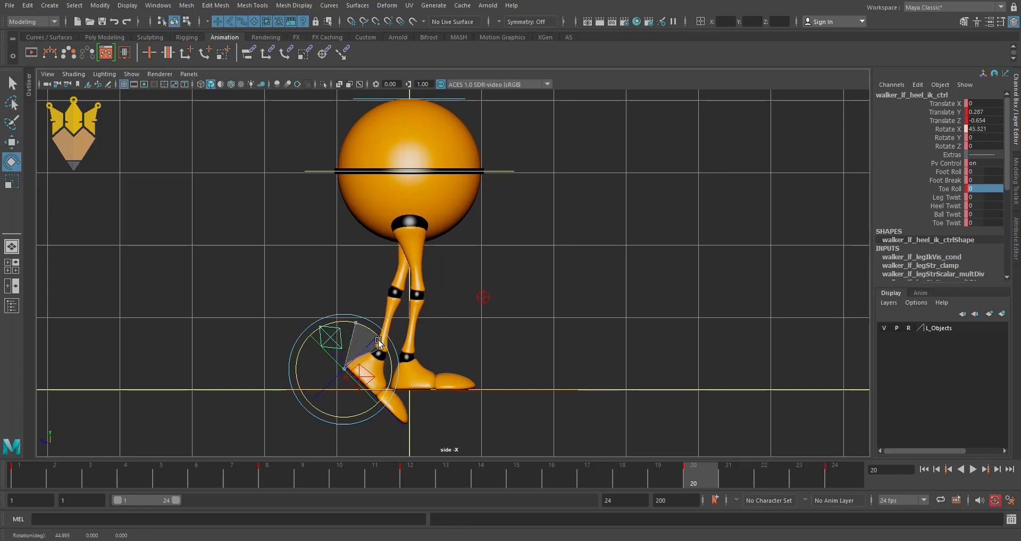
key("w")
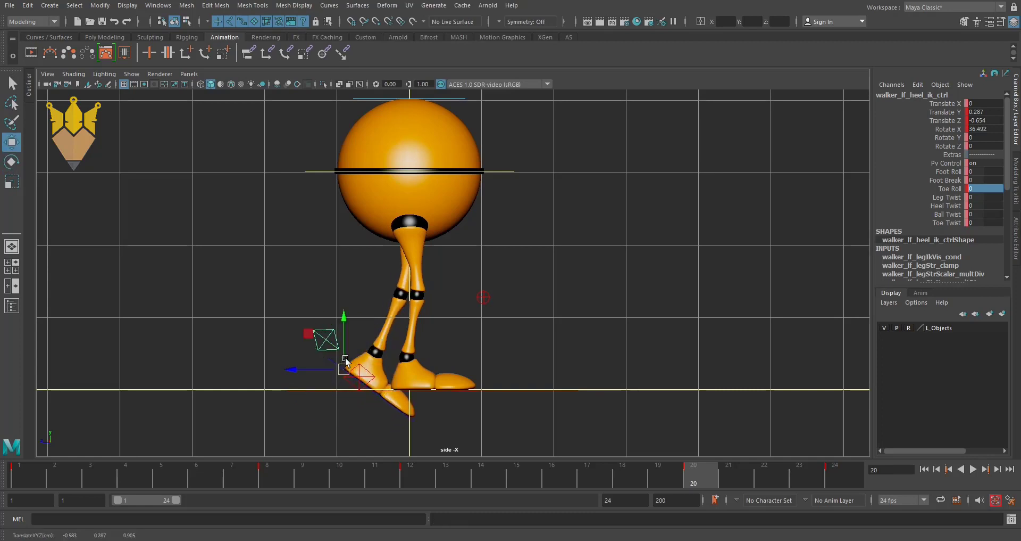
mouse_move(341, 358)
left_mouse_down()
mouse_move(343, 349)
mouse_move(314, 337)
left_mouse_up()
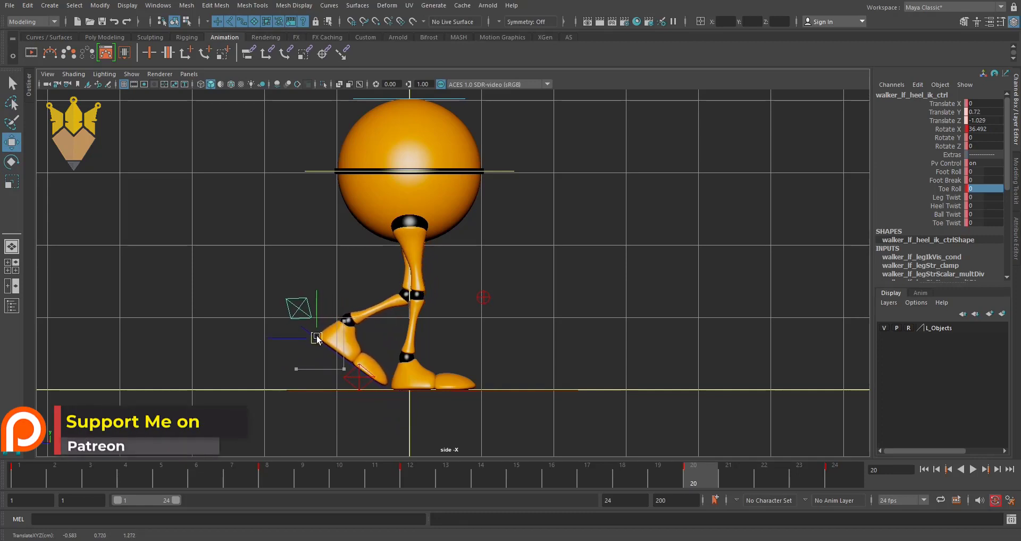
left_click_drag(314, 337, 320, 338)
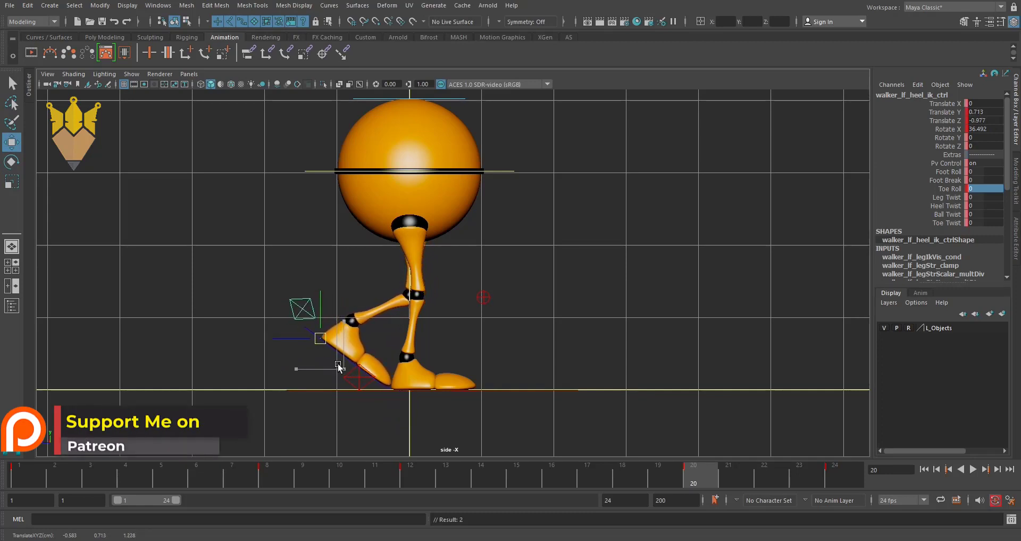
left_click(277, 473)
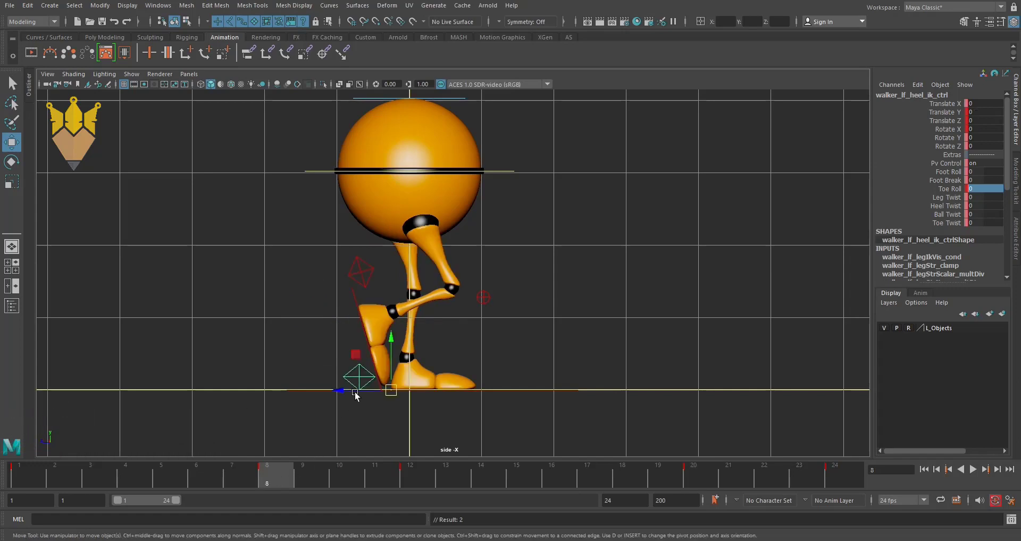
Raise the left foot to Translate Y 1.154 and tip its toes down to Rotate X 72.327
left_click(692, 475)
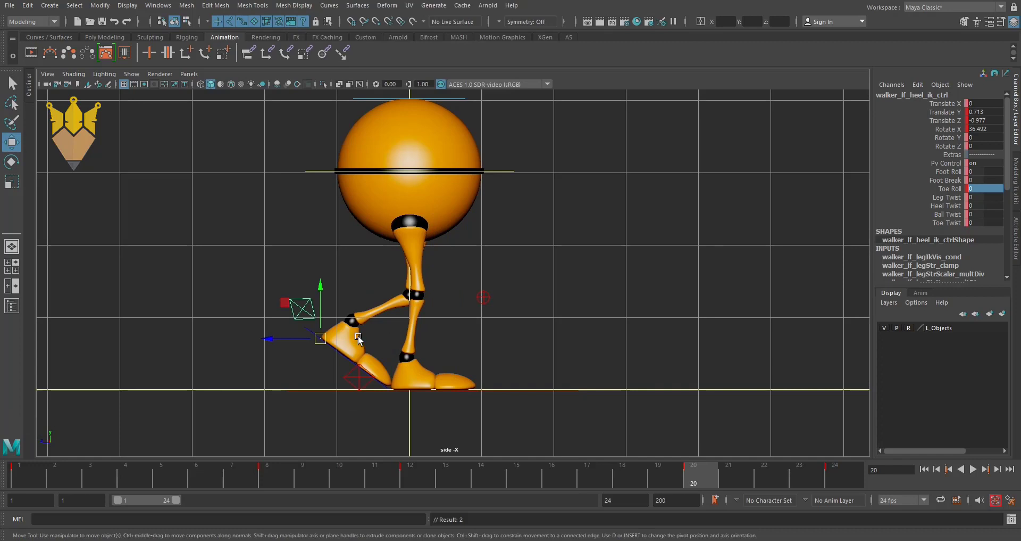
key("e")
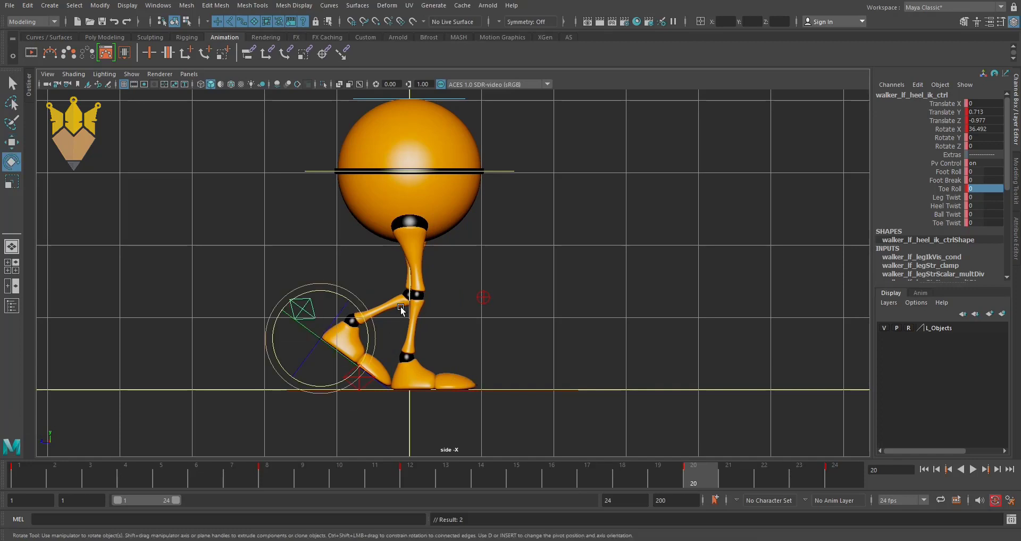
left_click_drag(370, 314, 367, 336)
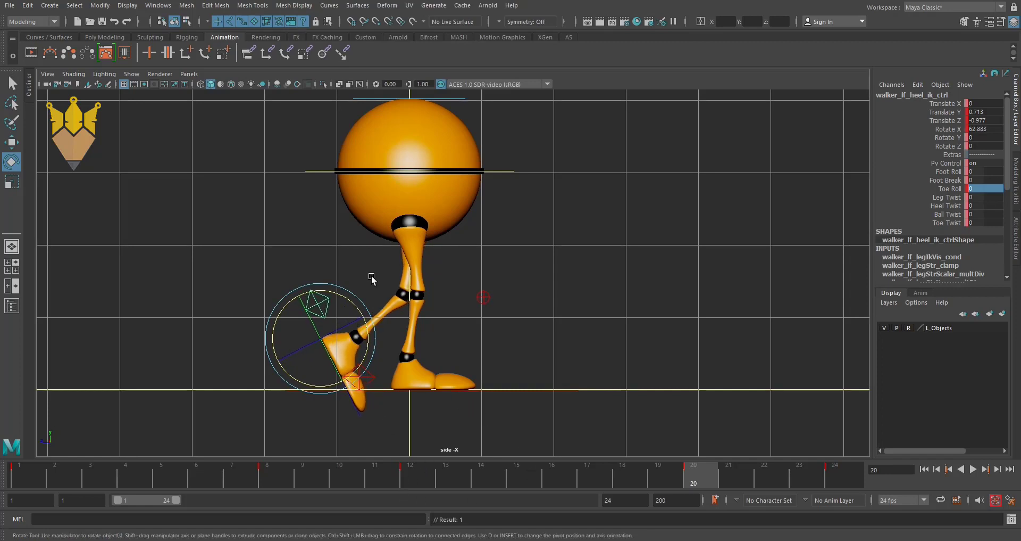
key("w")
left_click_drag(320, 344, 346, 313)
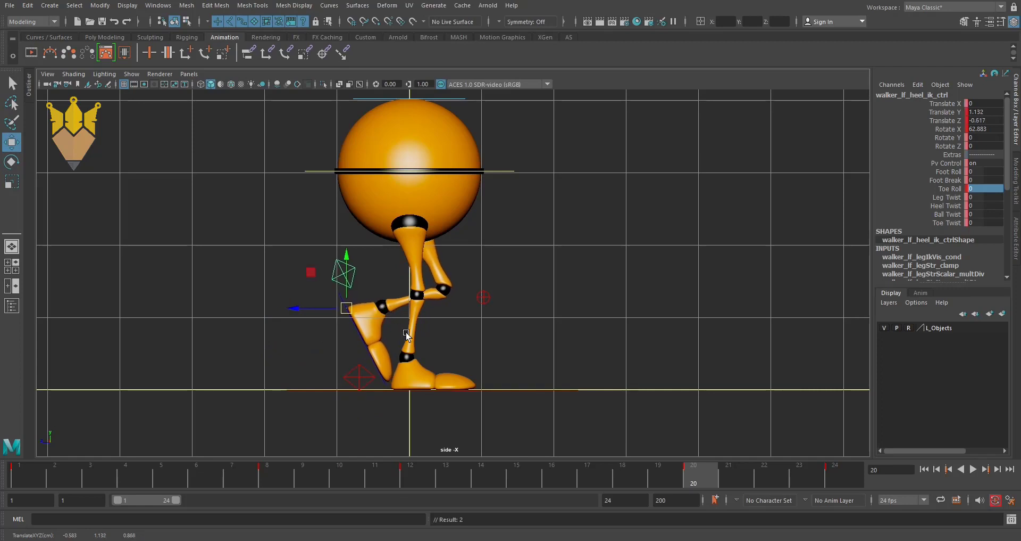
key("e")
mouse_move(388, 297)
left_mouse_down()
mouse_move(392, 309)
mouse_move(357, 310)
left_mouse_up()
key("w")
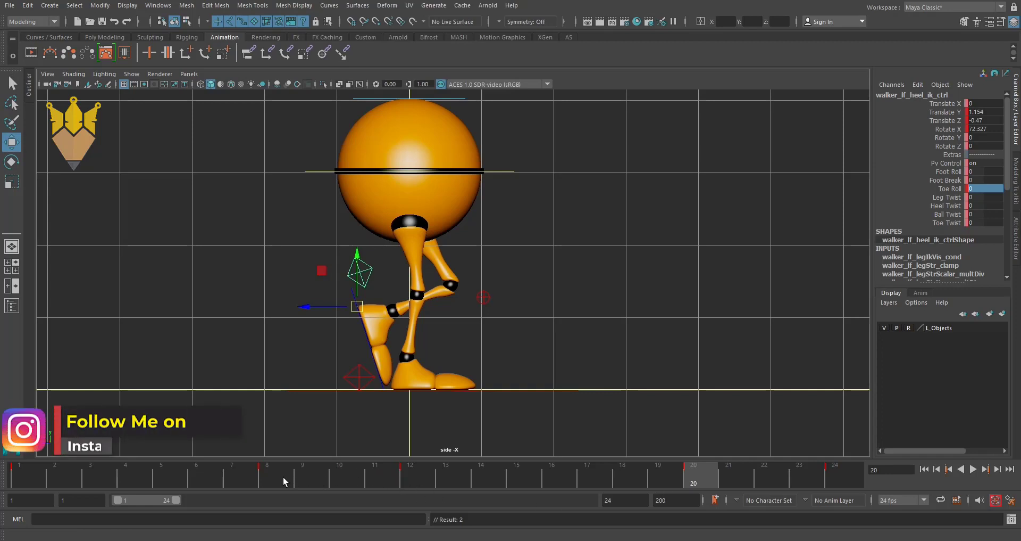
Select the main body control and compare its poses at frames 8, 20 and 24
left_click(283, 478)
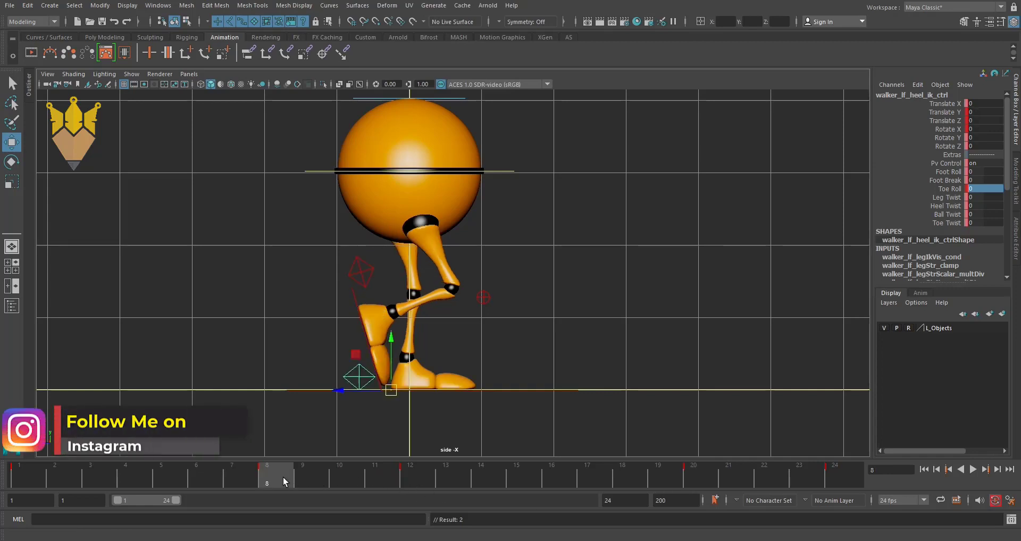
left_click(700, 474)
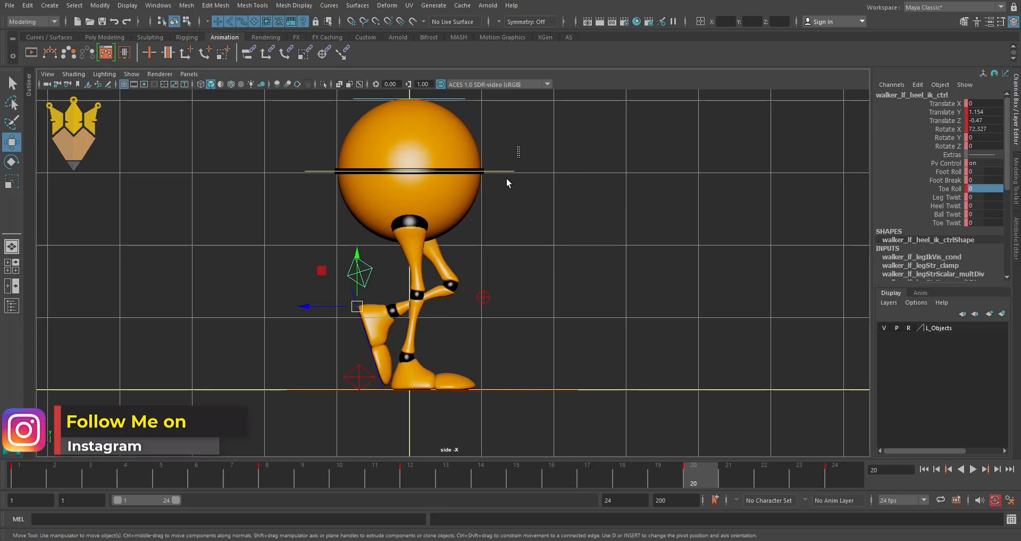
left_click(507, 175)
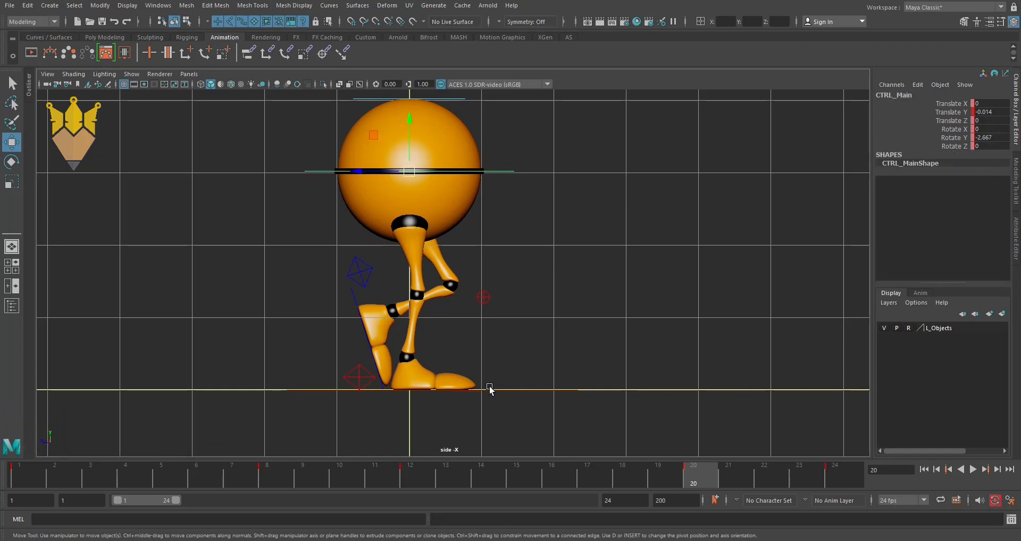
left_click(280, 472)
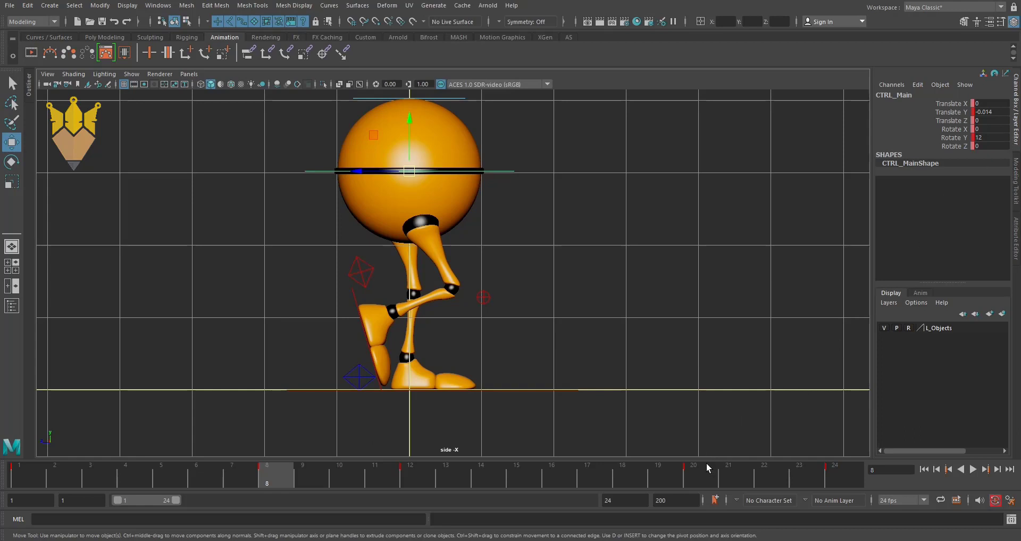
left_click(845, 477)
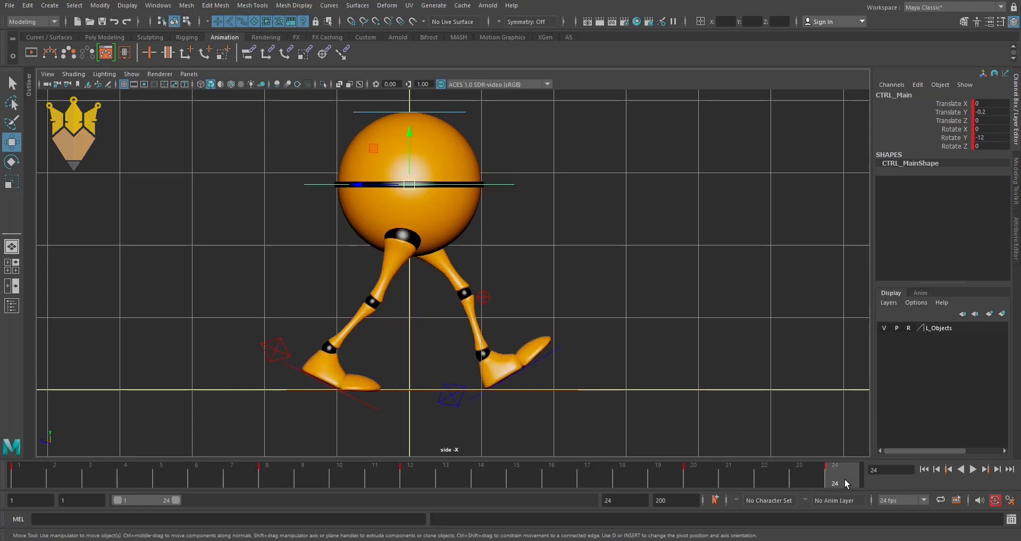
left_click(700, 479)
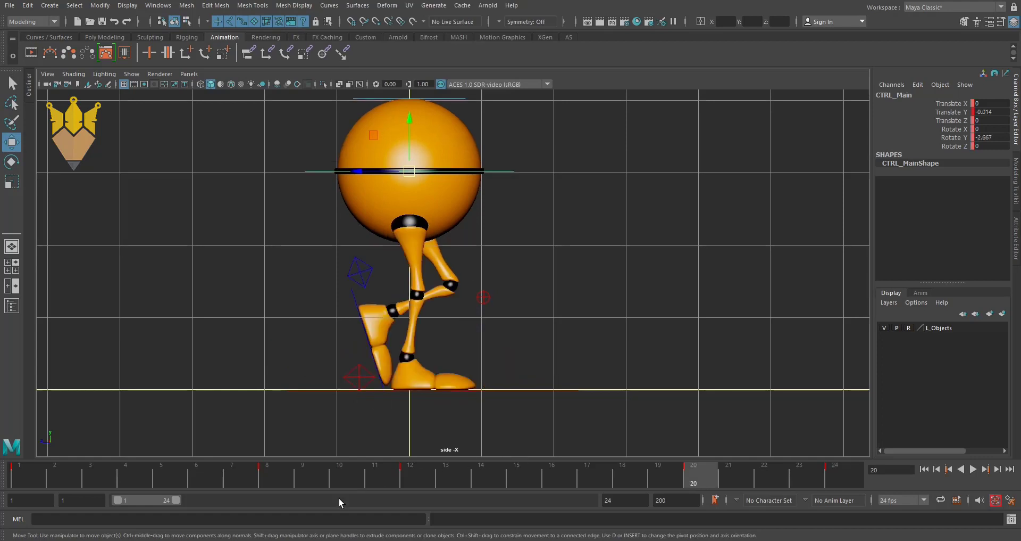
Play the walk with Alt+V, scrub frames 12 to 18, and show the four-view layout
key("alt+v")
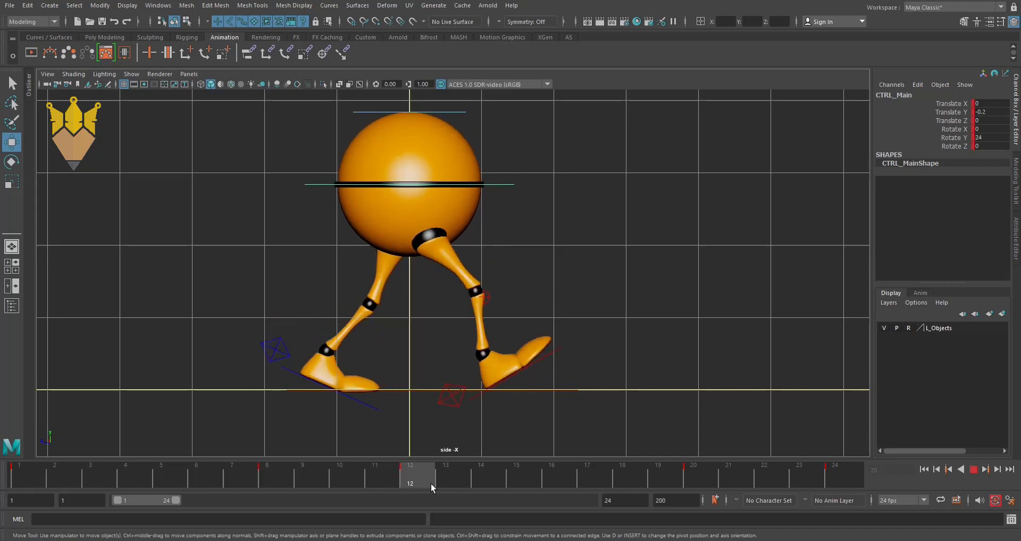
left_click_drag(431, 483, 704, 486)
key("space")
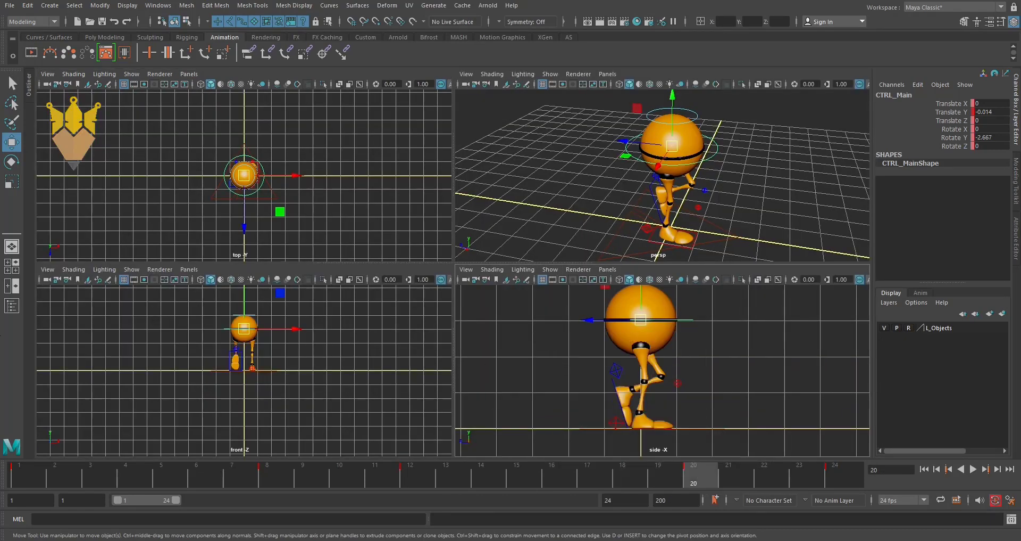
Switch to front and perspective panes and orbit the perspective camera to a high overhead view
key("space")
left_click(12, 286)
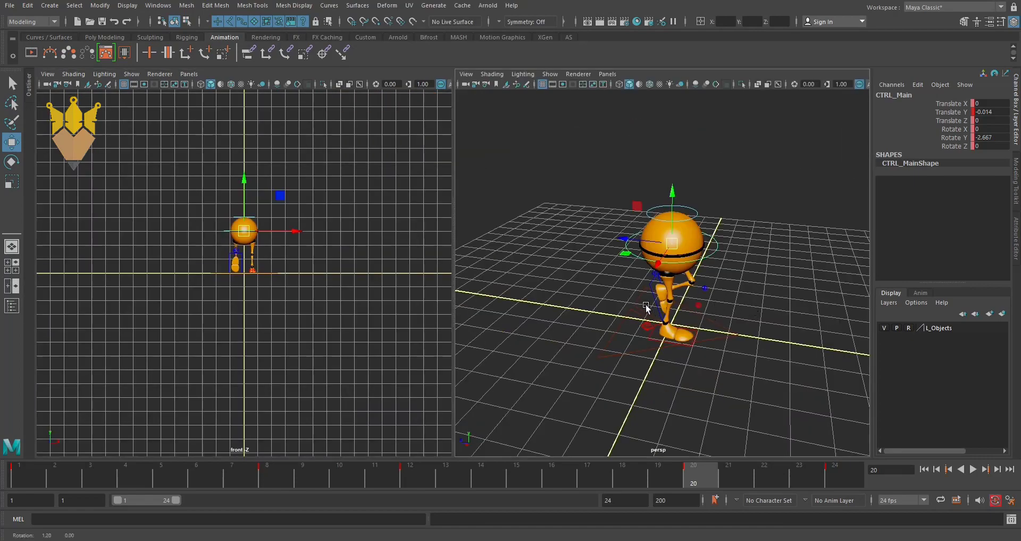
left_click_drag(647, 307, 599, 301, "alt")
scroll(655, 287, "up", 5)
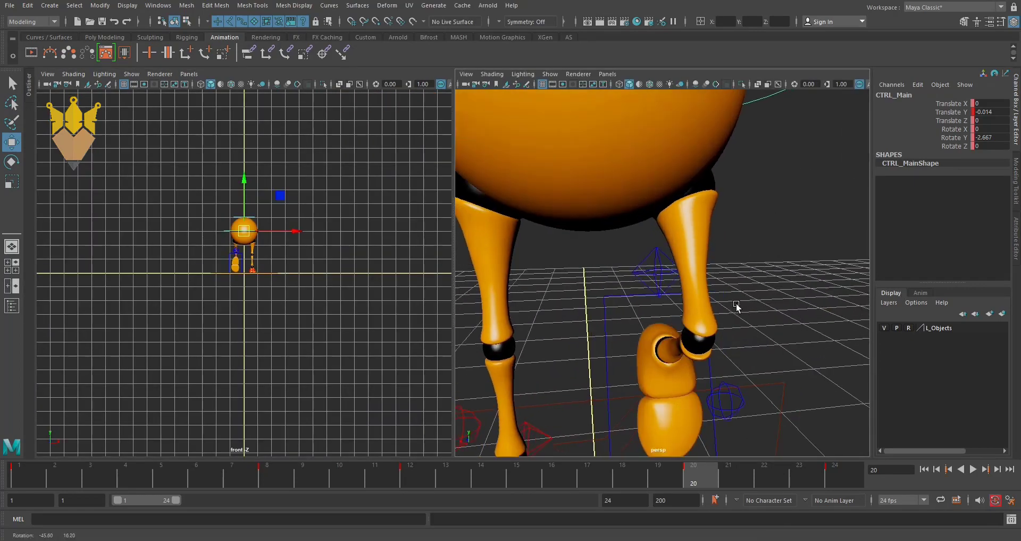
scroll(737, 307, "down", 5)
mouse_move(737, 307)
left_mouse_down("alt")
mouse_move(616, 340)
mouse_move(611, 304)
mouse_move(590, 292)
mouse_move(467, 288)
mouse_move(548, 296)
mouse_move(335, 339)
left_mouse_up("alt")
Set the left pane to the Side view and maximize it to fill the viewport
key("space")
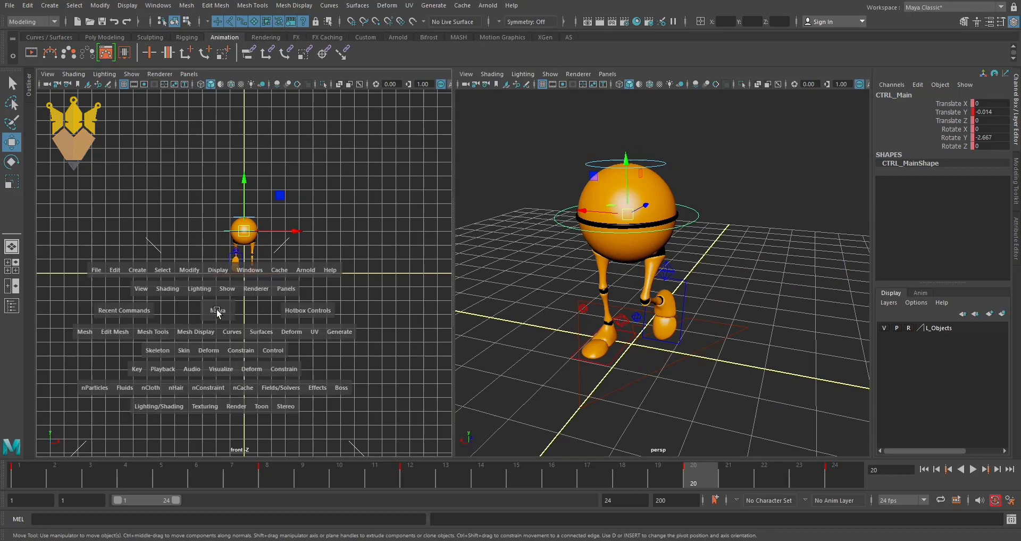
left_click(294, 312)
key("space")
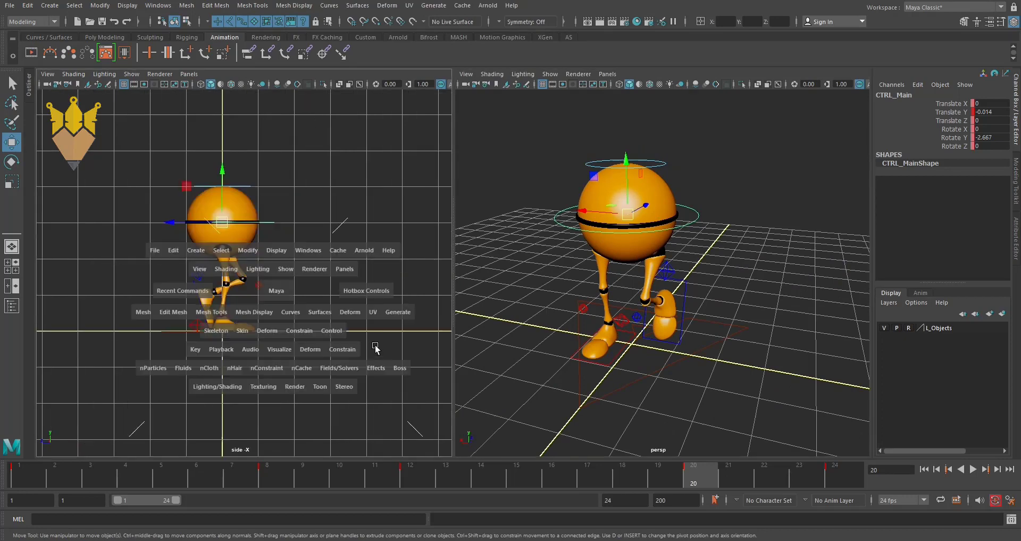
scroll(506, 325, "down", 3)
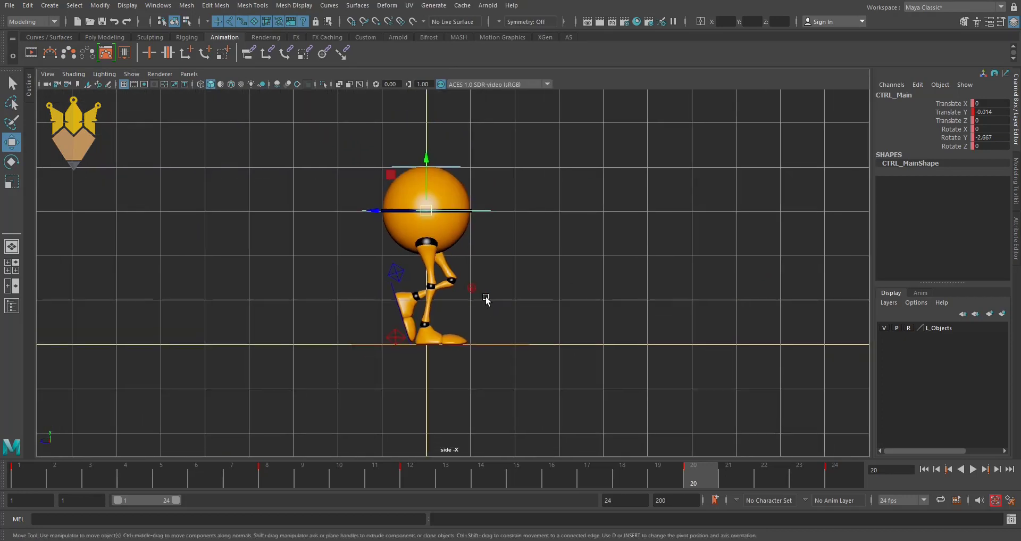
scroll(559, 331, "up", 1)
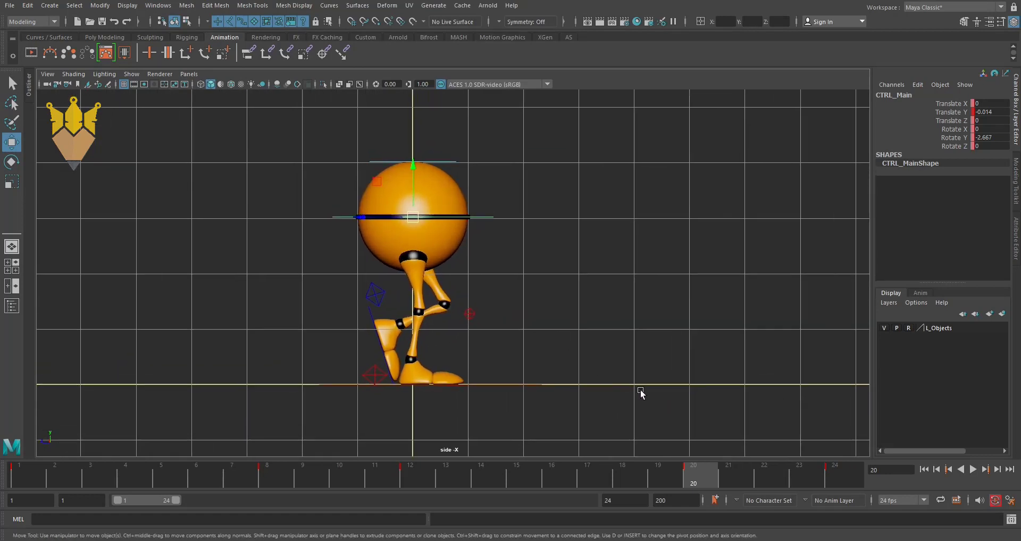
key("alt+v")
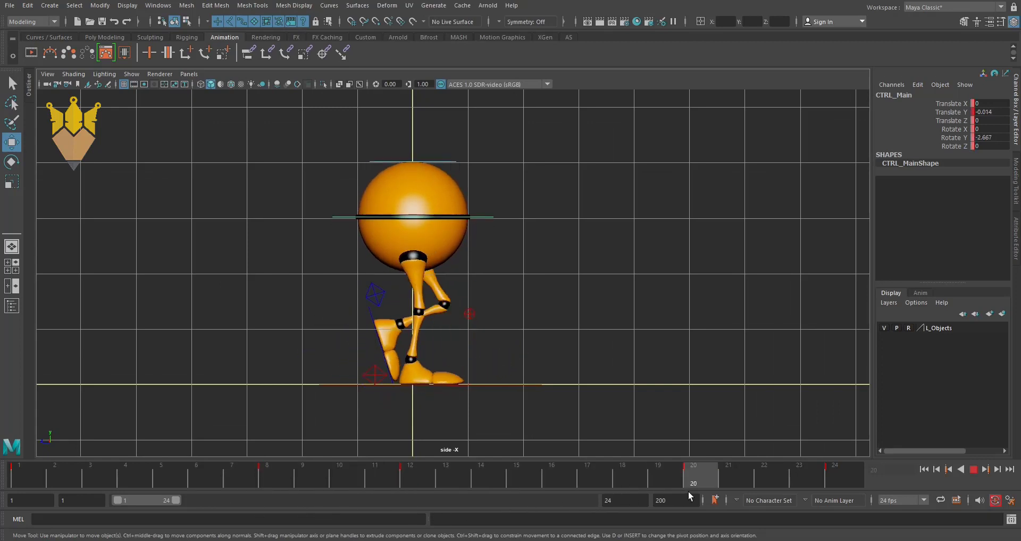
Play the walk cycle from the side, restart it from frame 1, and split into side/perspective panes
left_click_drag(688, 491, 274, 487)
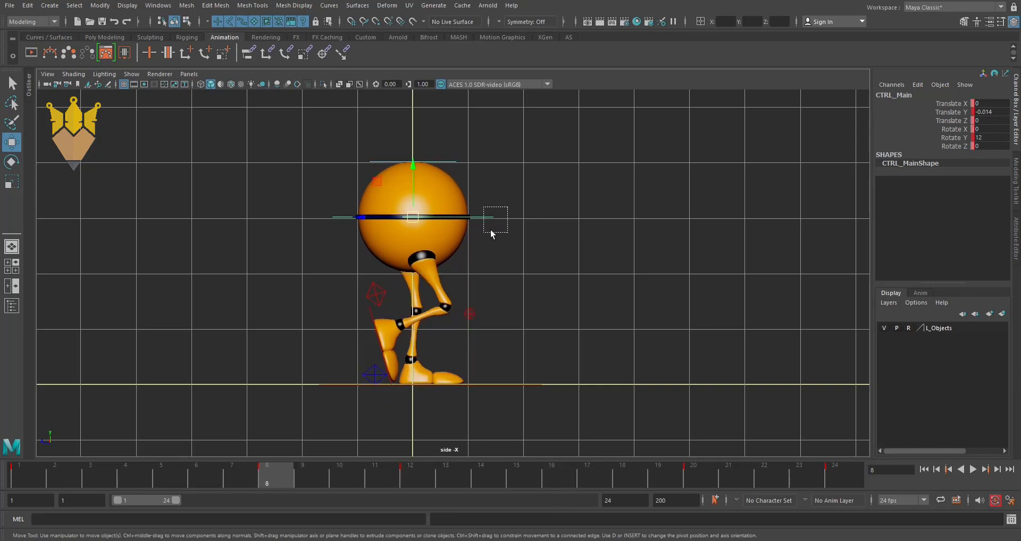
left_click(698, 483)
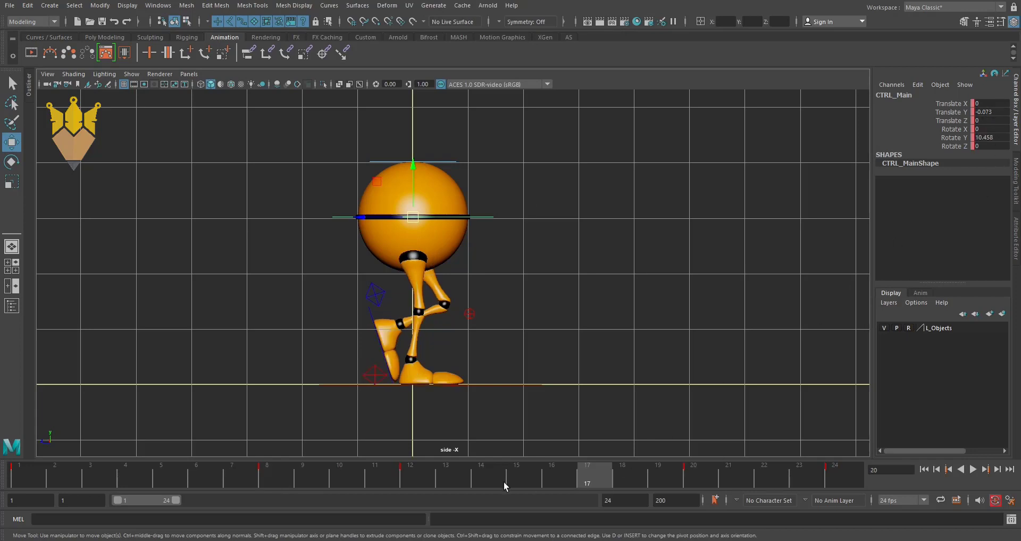
key("alt+v")
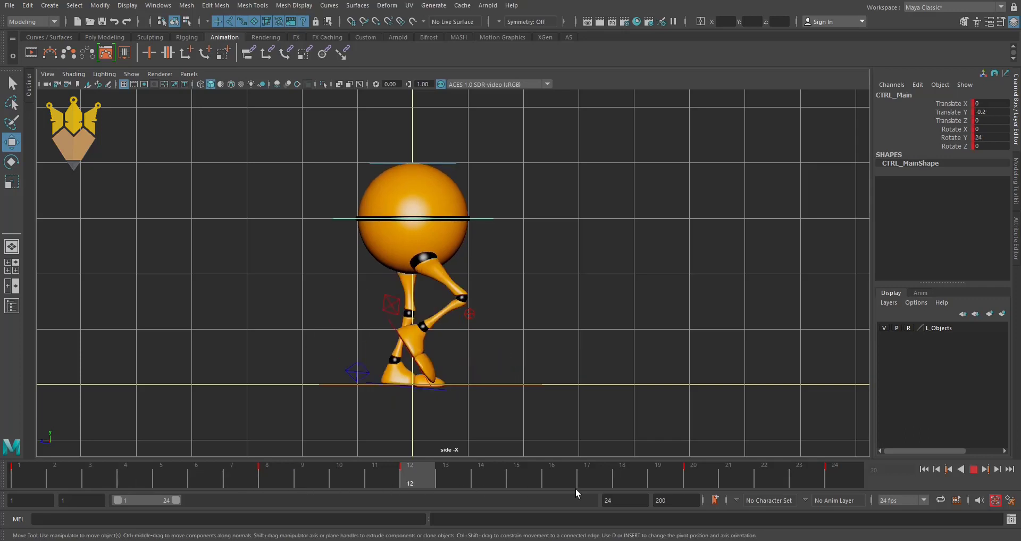
mouse_move(576, 487)
left_mouse_down()
mouse_move(871, 482)
mouse_move(1, 480)
mouse_move(549, 499)
mouse_move(1000, 490)
mouse_move(241, 481)
mouse_move(1, 467)
left_mouse_up()
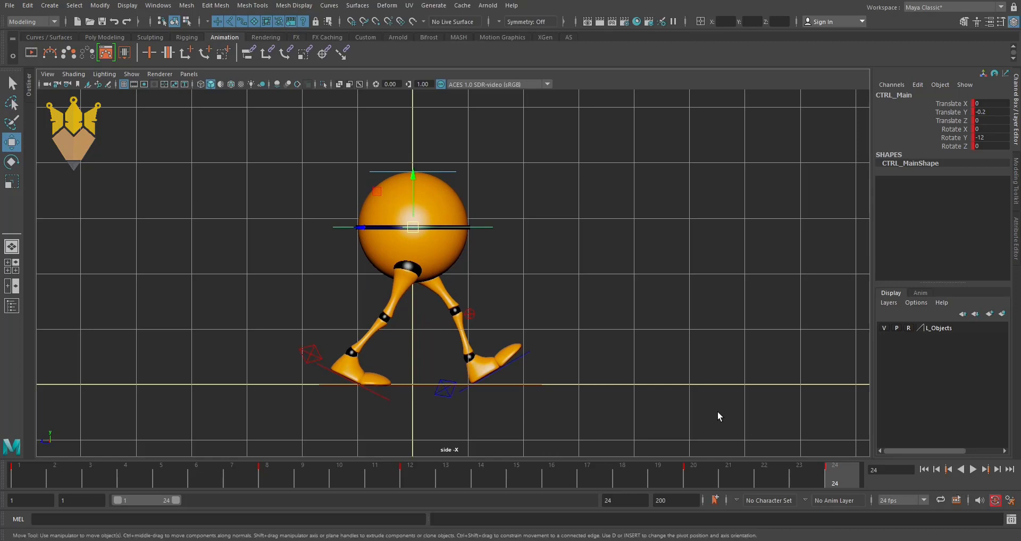
left_click(969, 468)
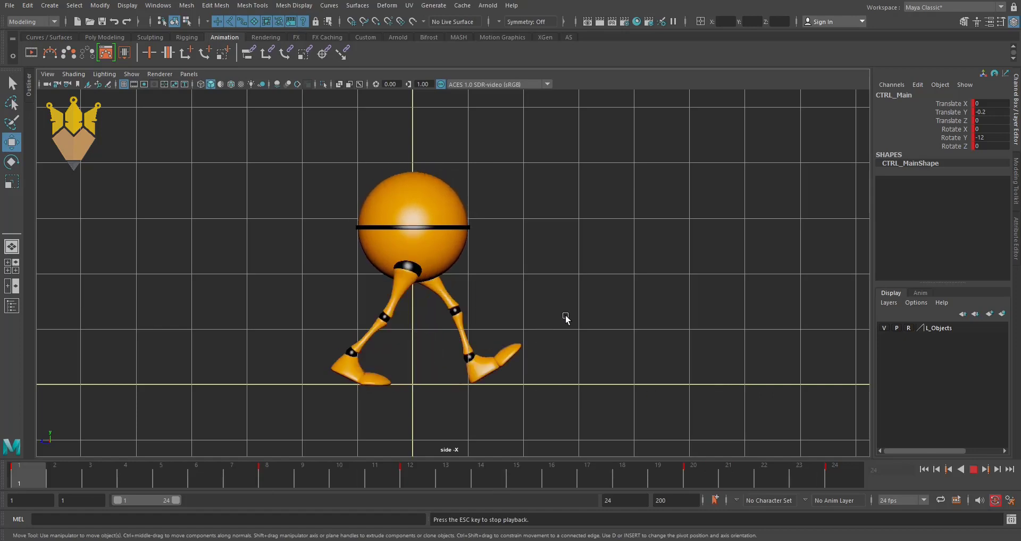
key("space")
key("space")
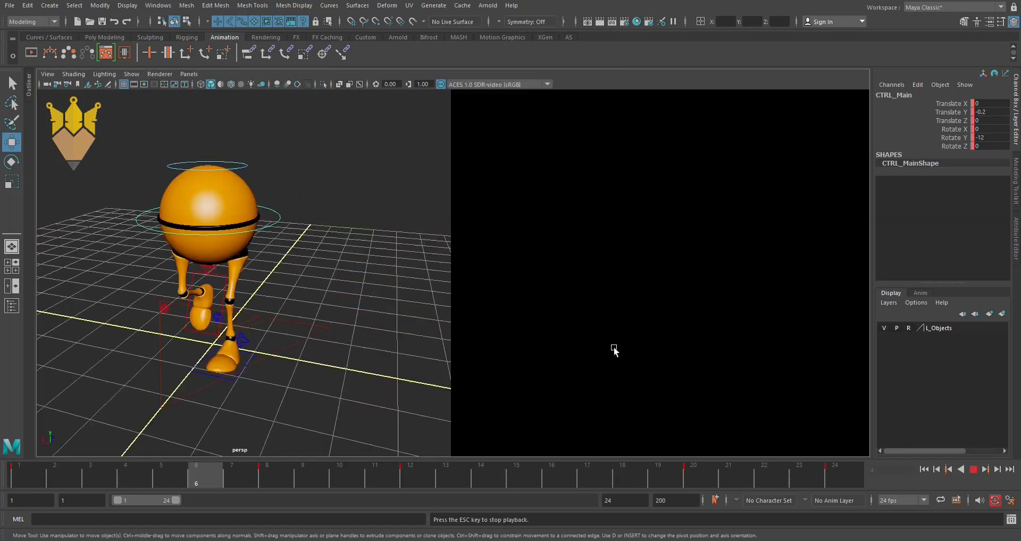
Orbit the perspective camera around the walking character, ending on a side-on view of the walk
scroll(251, 340, "down", 5)
mouse_move(313, 338)
left_mouse_down("alt")
mouse_move(399, 330)
mouse_move(267, 330)
mouse_move(360, 337)
left_mouse_up("alt")
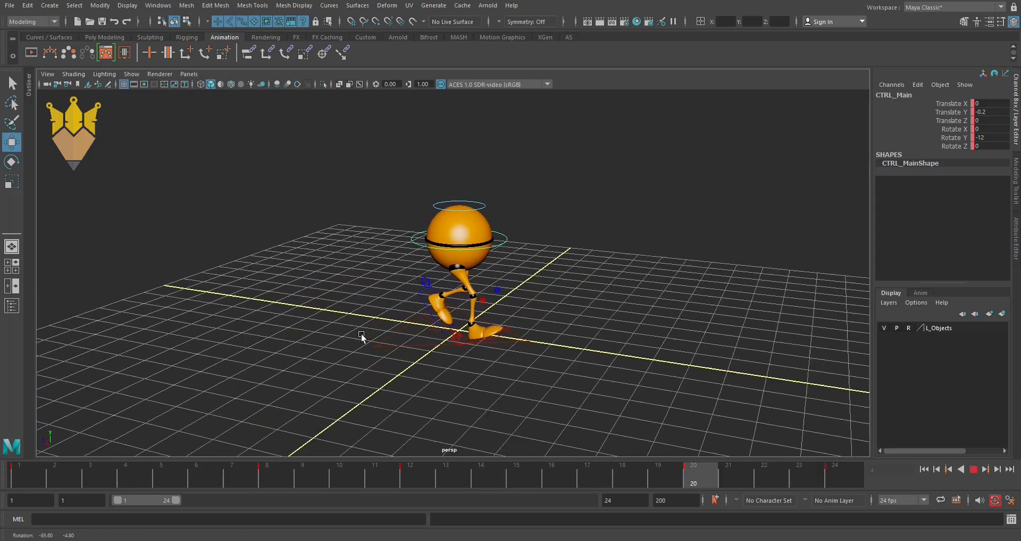
mouse_move(360, 337)
right_mouse_down("alt")
mouse_move(314, 340)
mouse_move(411, 344)
right_mouse_up("alt")
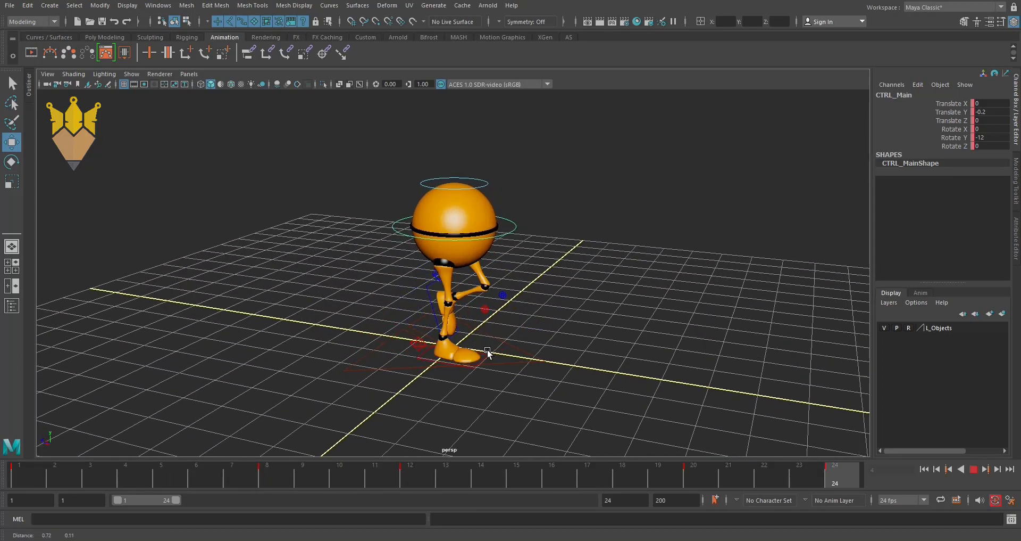
left_click_drag(411, 345, 384, 341, "alt")
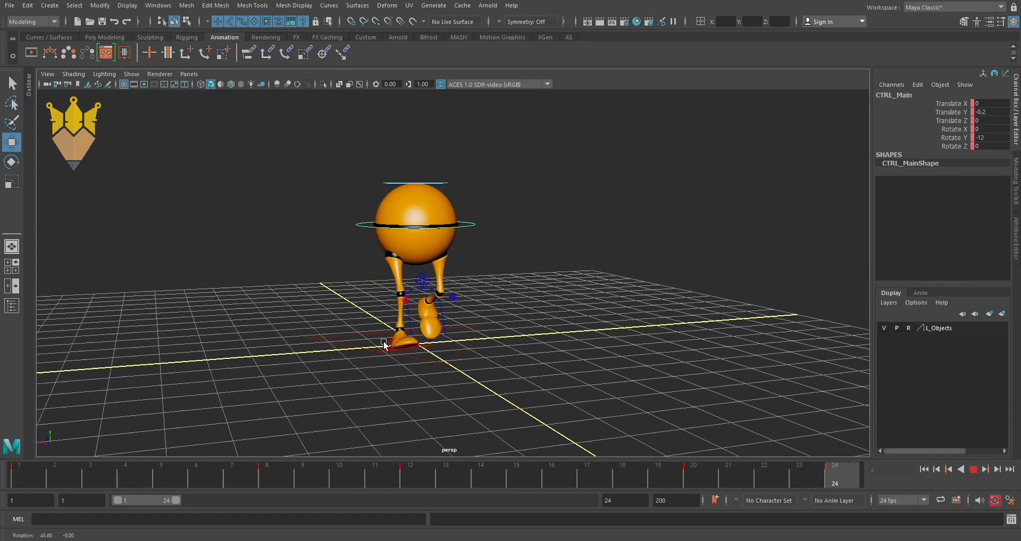
left_click_drag(453, 341, 474, 347, "alt")
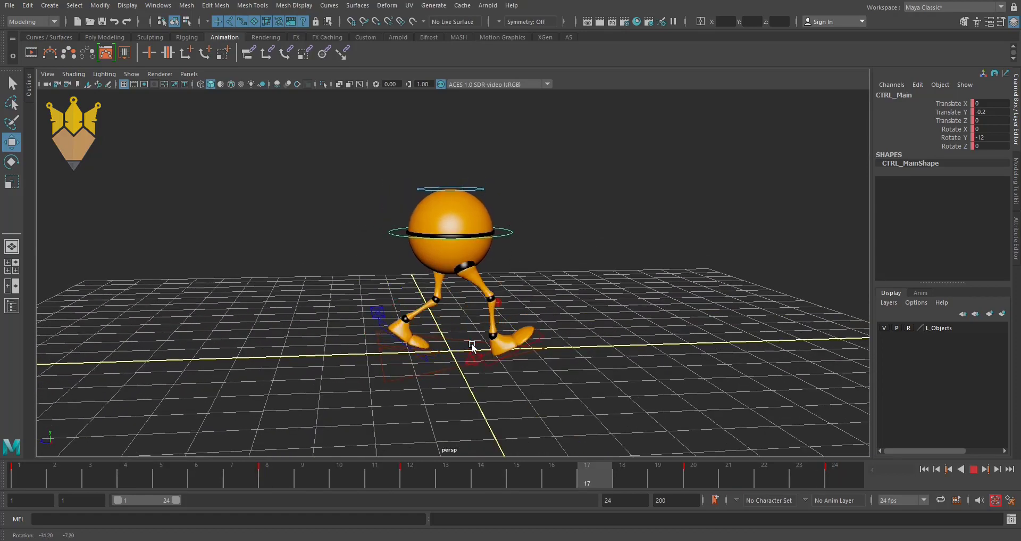
mouse_move(463, 345)
left_mouse_down("alt")
mouse_move(416, 340)
mouse_move(745, 381)
left_mouse_up("alt")
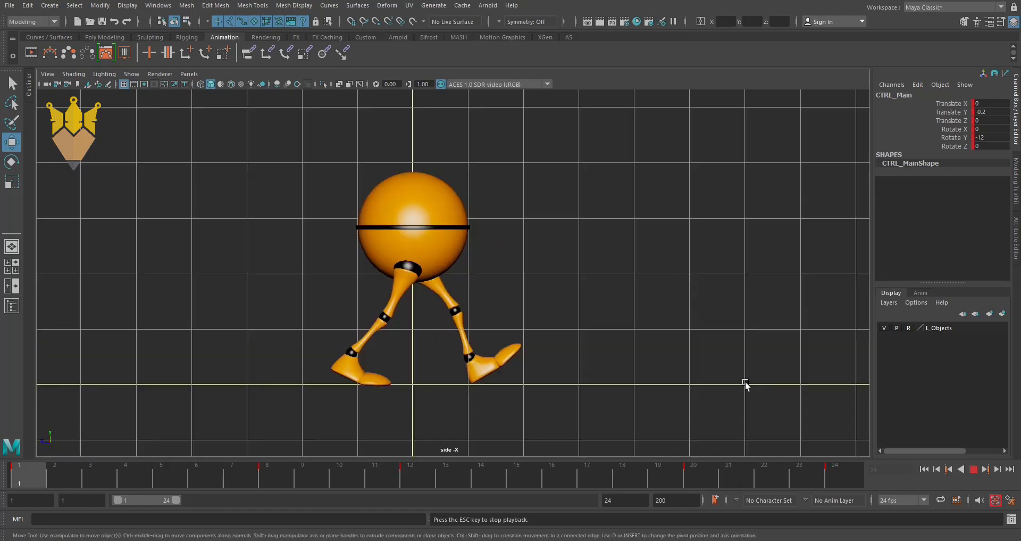